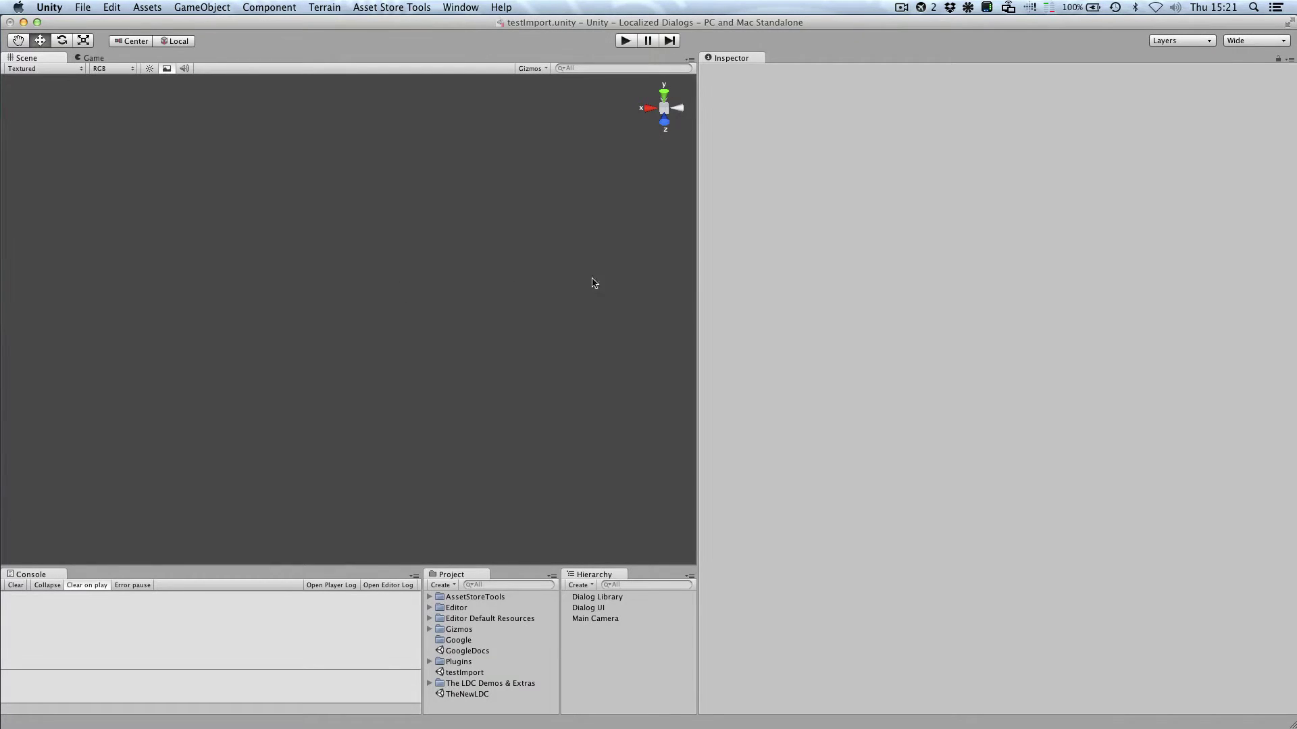
Open the LDC Google Spreadsheet importer and dock its window alongside the Scene and Game views.
left_click(222, 7)
mouse_move(233, 181)
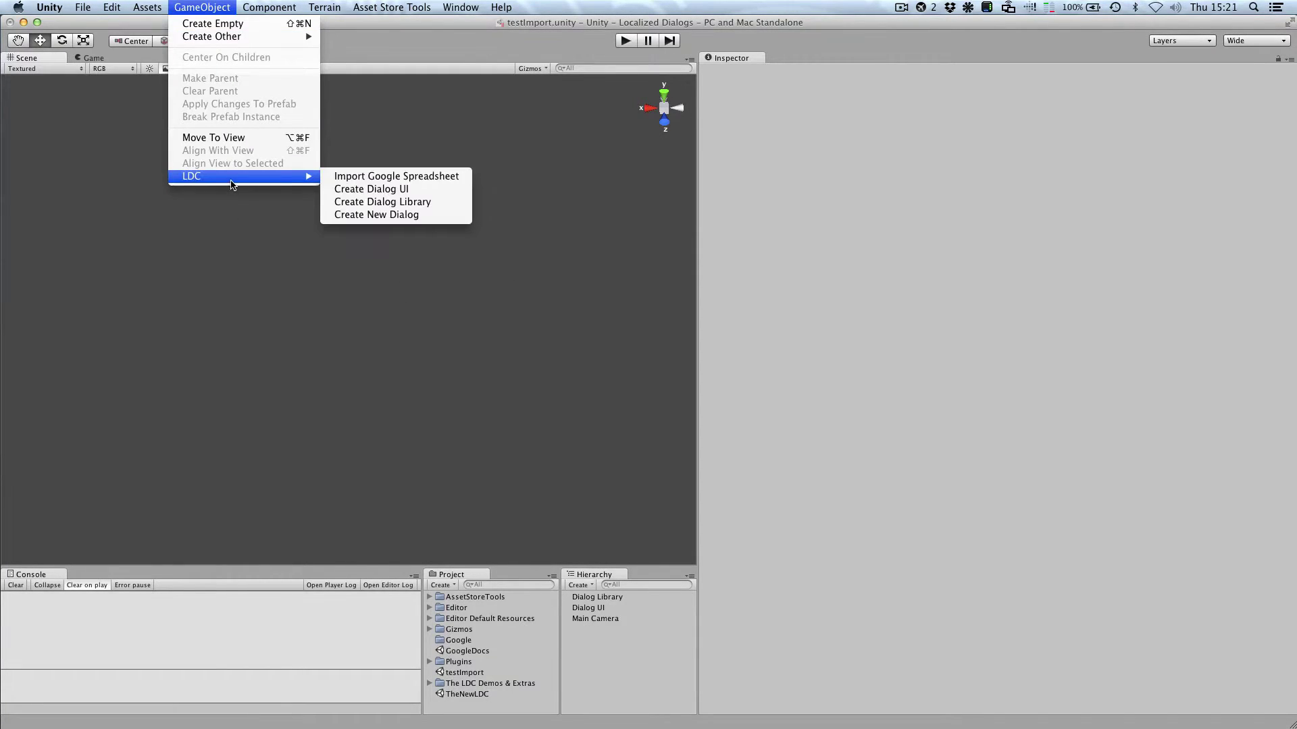
left_click(331, 179)
left_click_drag(276, 136, 350, 153)
left_click_drag(254, 151, 258, 65)
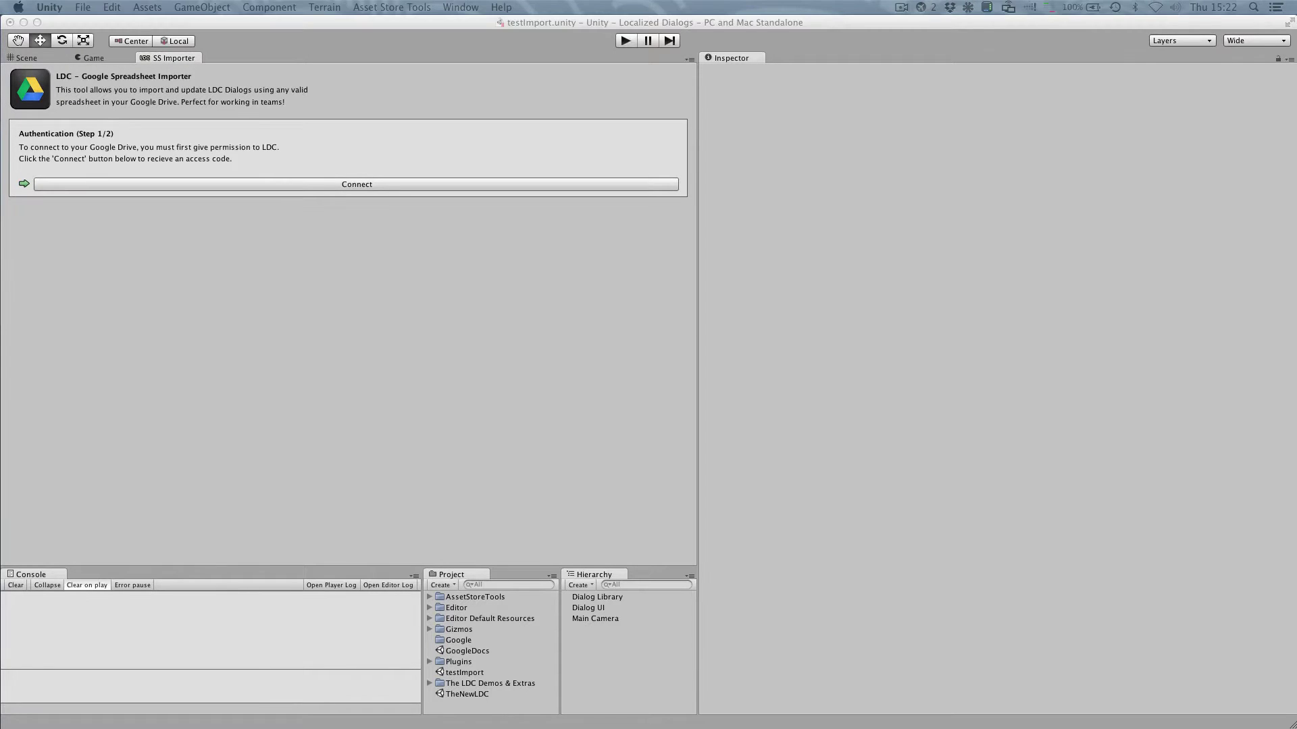
Switch to Safari and examine the dialog and language columns of the "Yet another Copy" spreadsheet, then minimize the browser window.
left_click_drag(1296, 94, 773, 4)
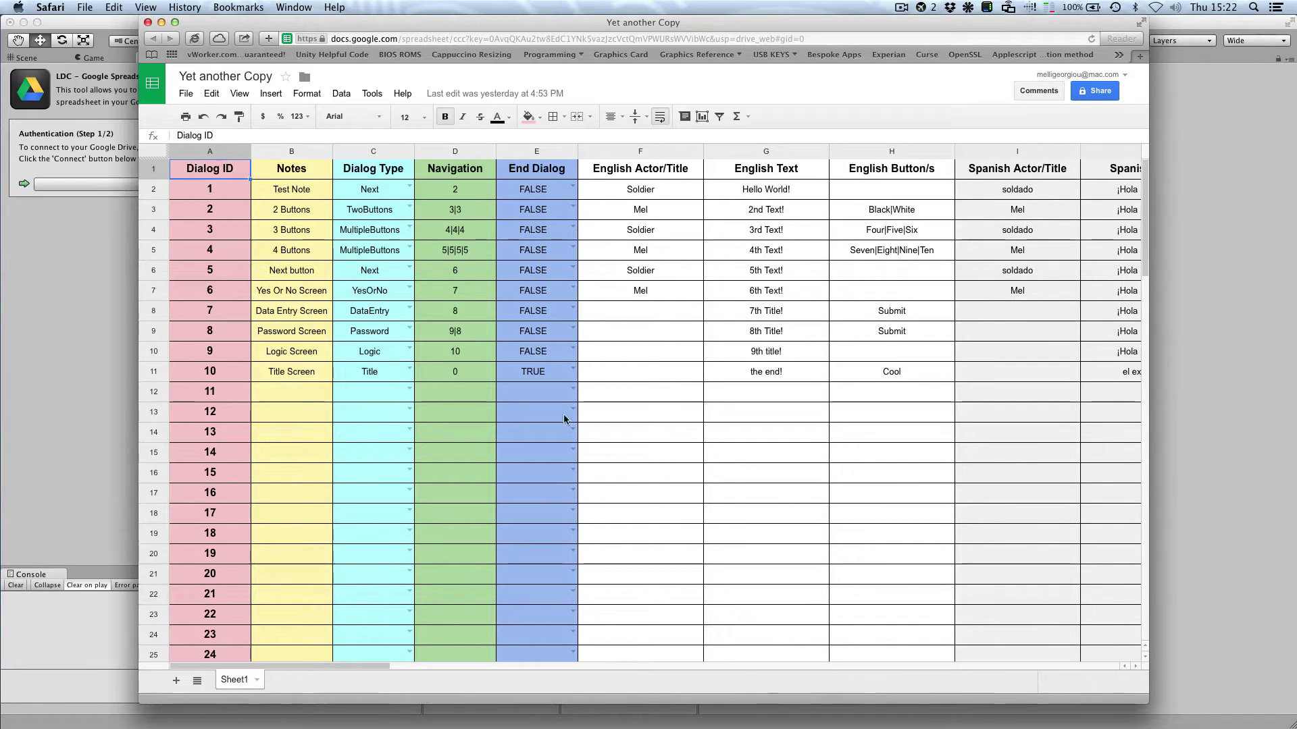
left_click(621, 192)
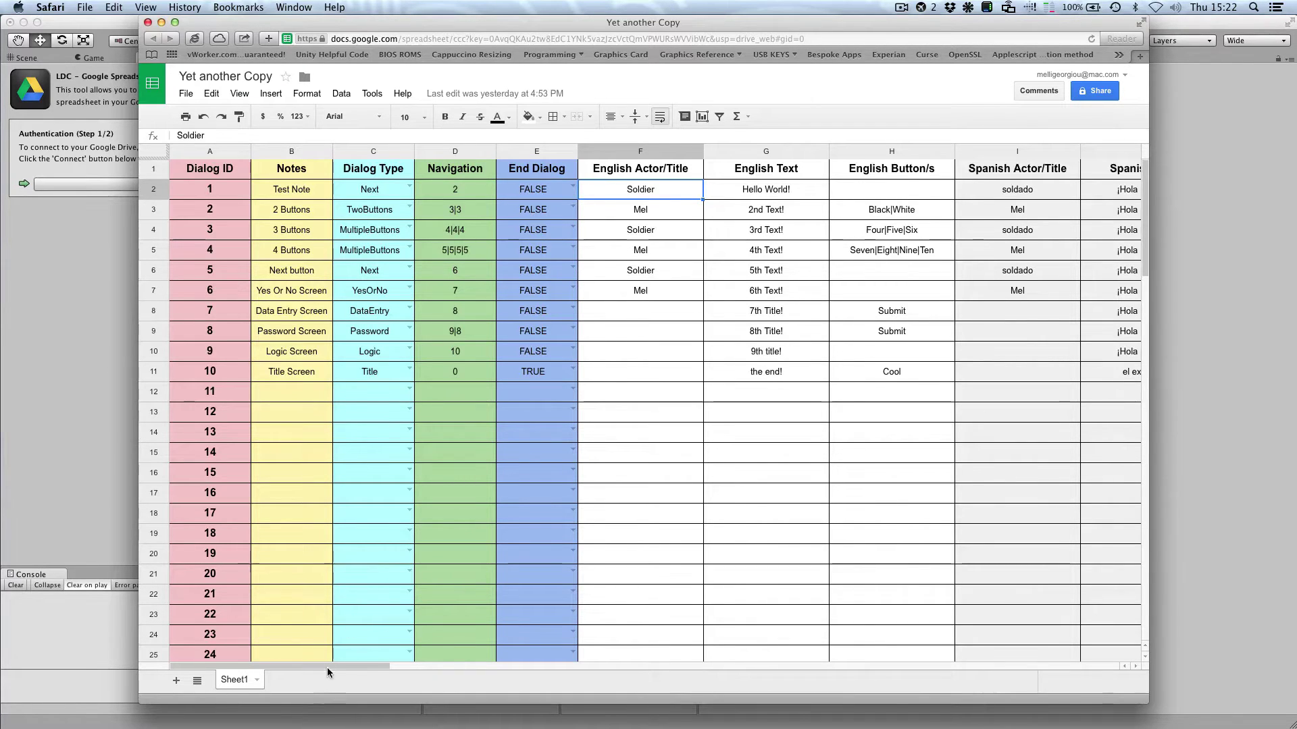
left_click_drag(330, 664, 280, 593)
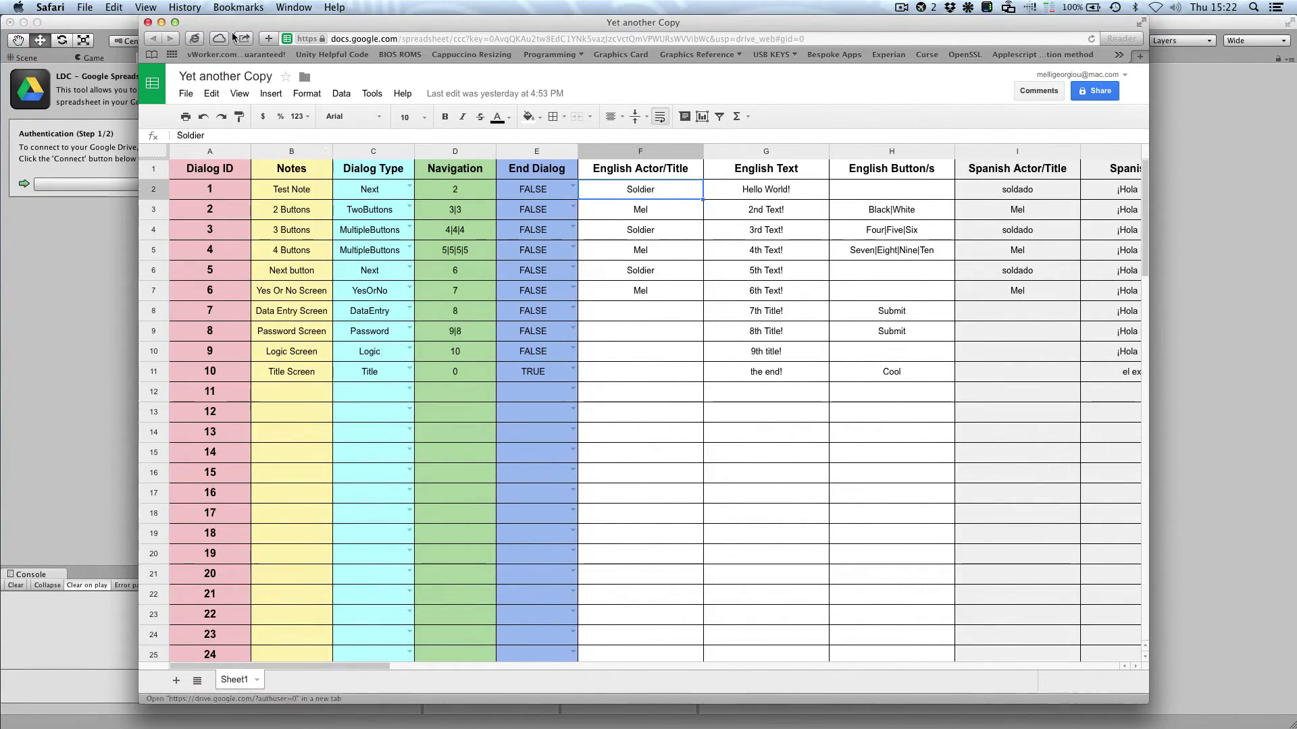
left_click_drag(253, 25, 1062, 60)
key("super+m")
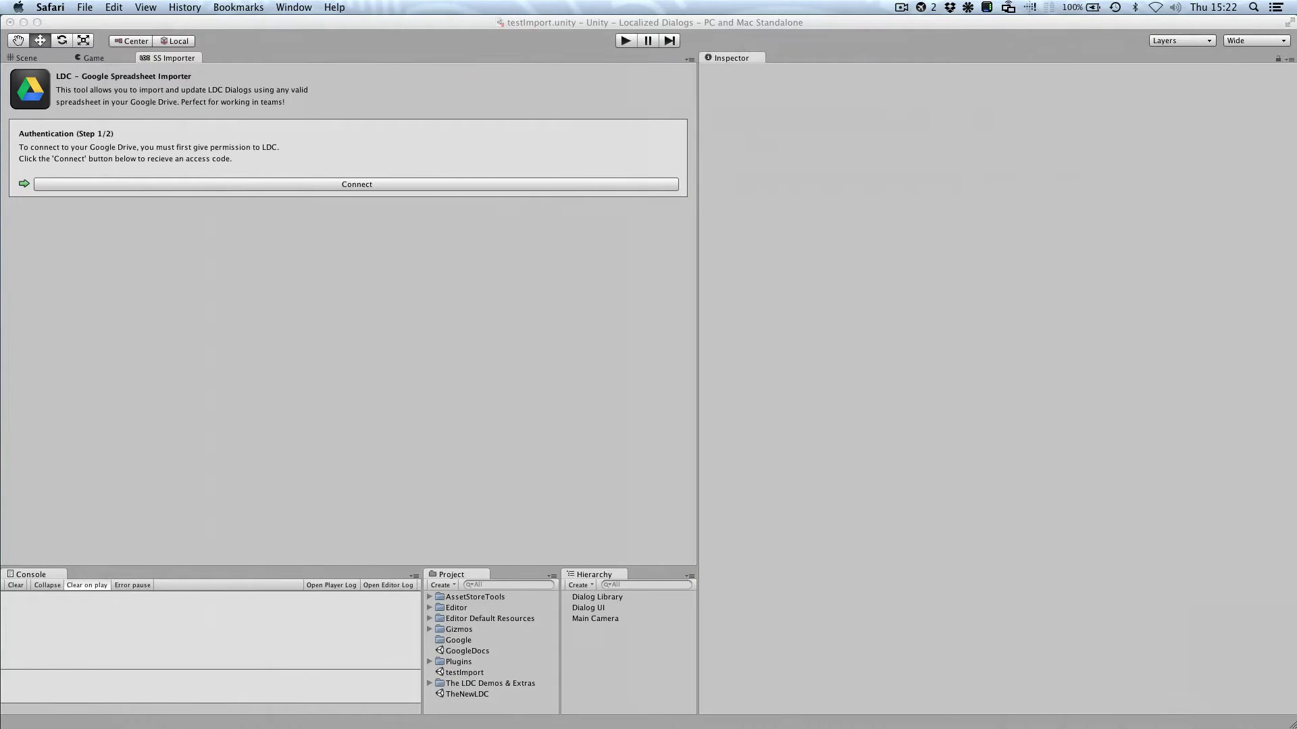
Connect the Unity importer to Google Drive, choosing a Google account and granting Localized Dialogs & Cutscenes (LDC) the requested permissions.
left_click(490, 249)
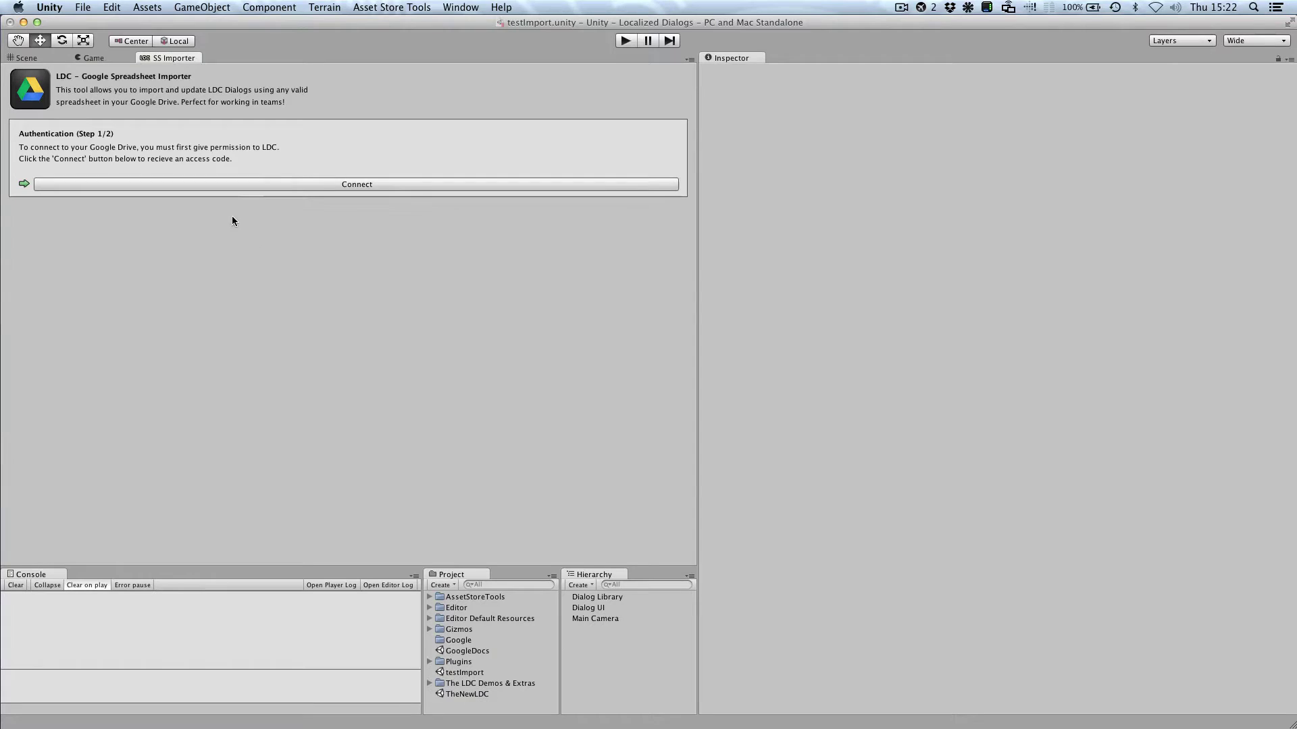
left_click(233, 185)
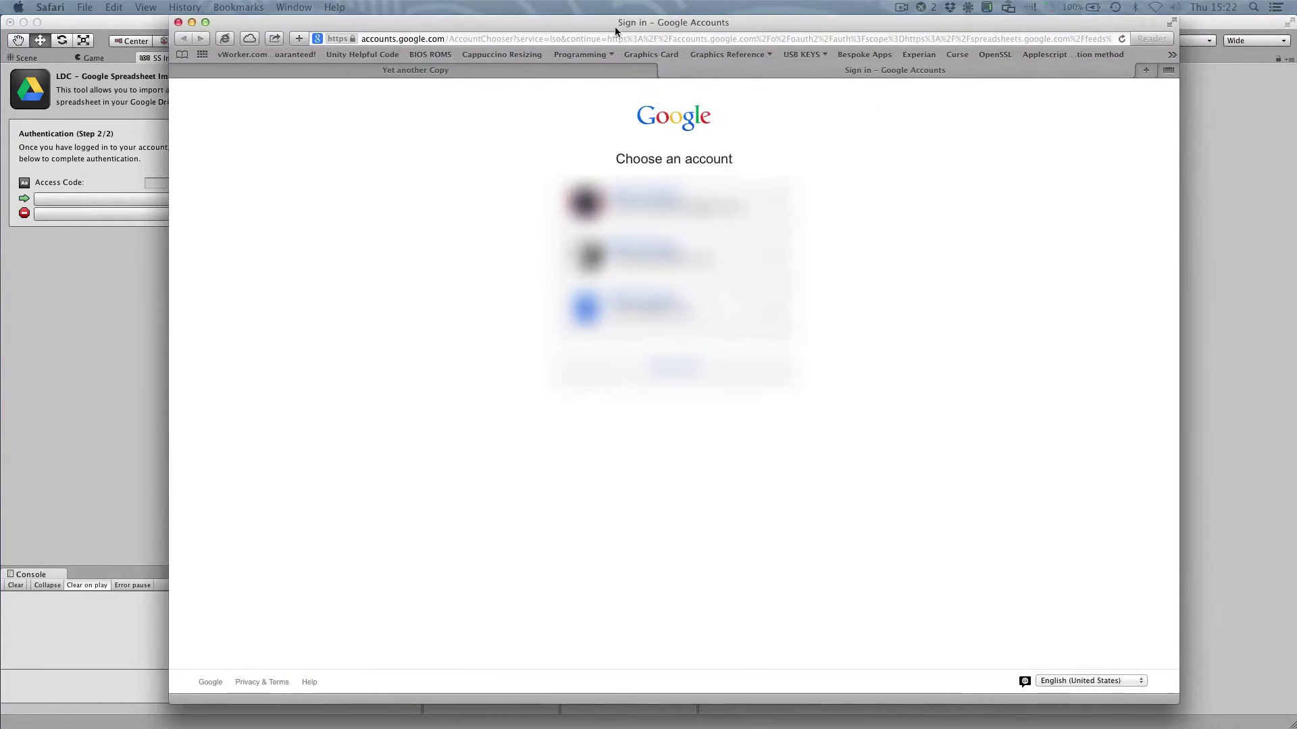
left_click(647, 255)
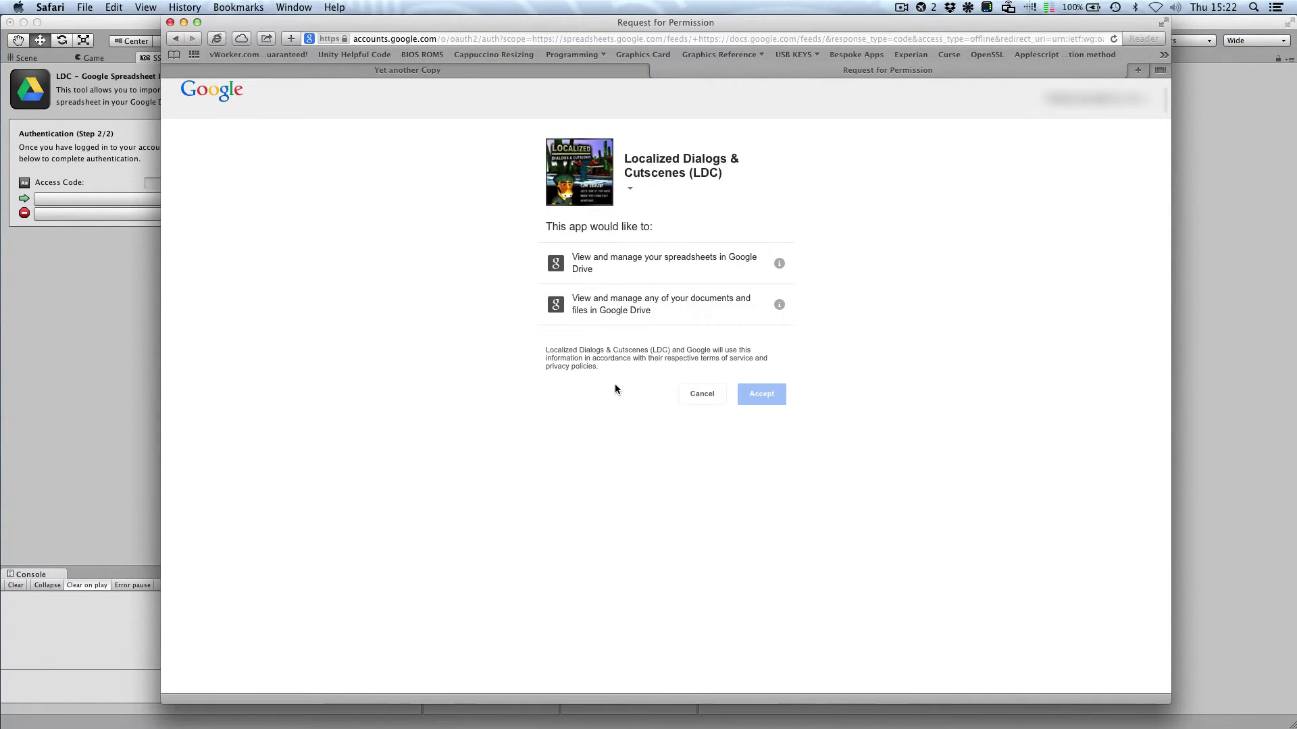
left_click(763, 394)
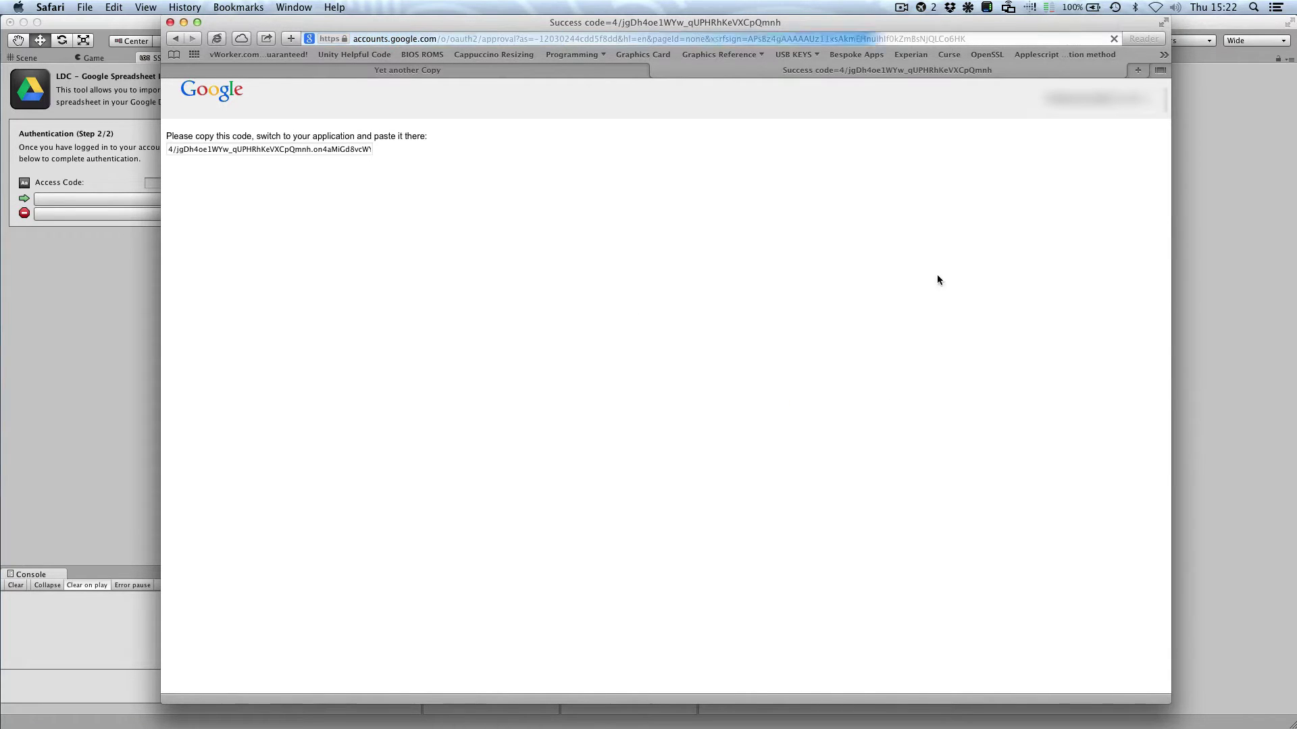
Copy the access code from the Google page, paste it into the importer's Access Code field in Unity and submit it.
right_click(258, 149)
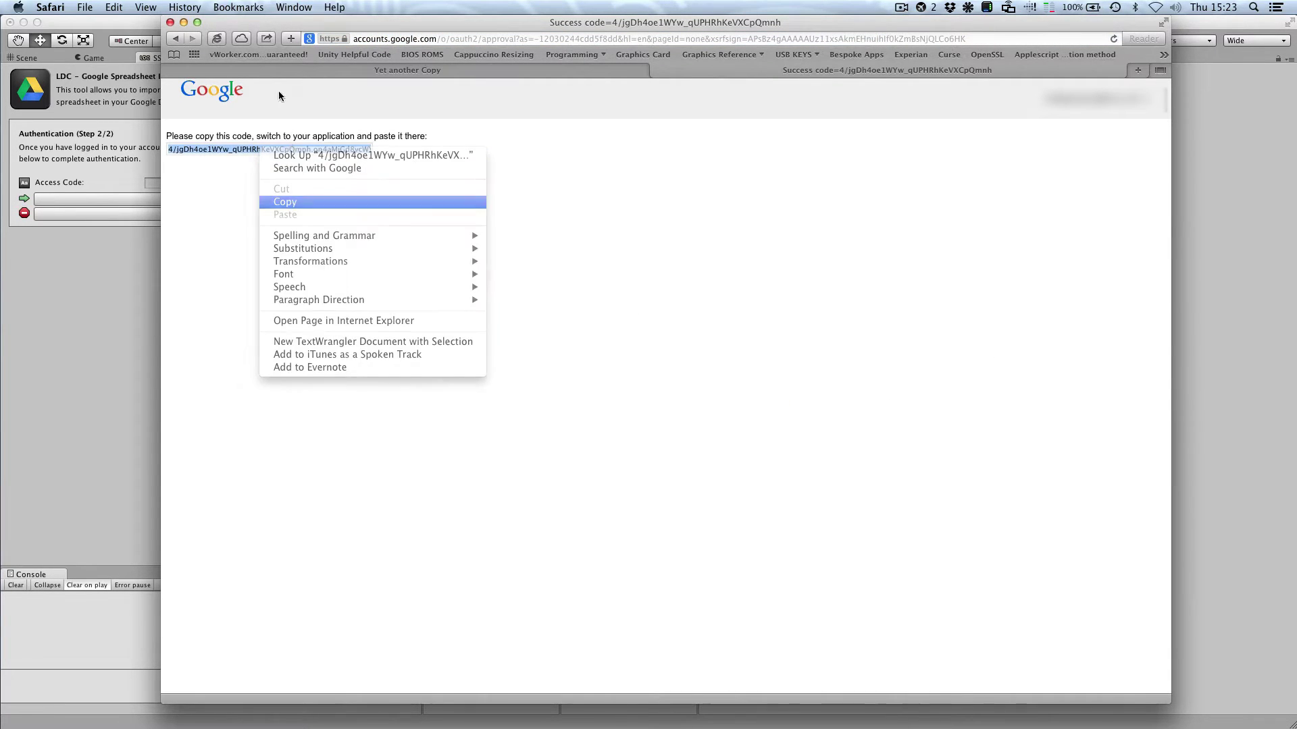
left_click(277, 199)
left_click_drag(408, 27, 594, 39)
key("super+Tab")
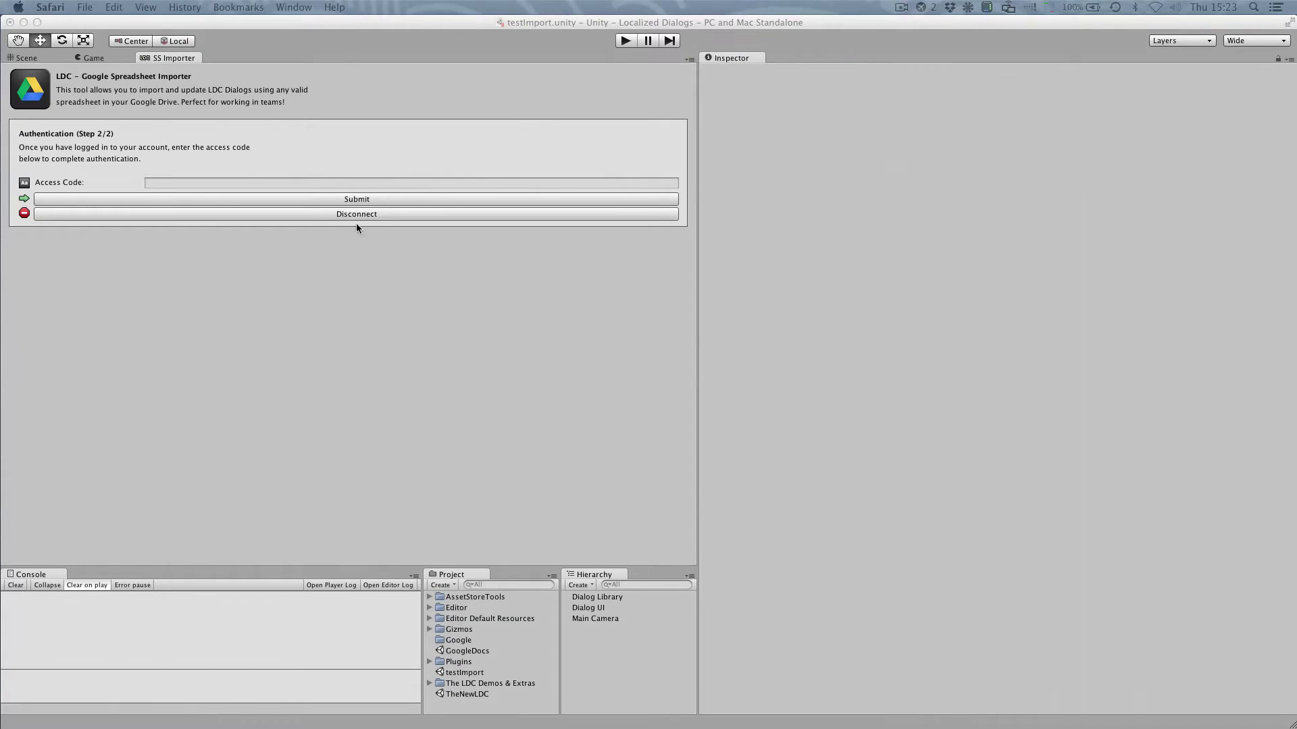
left_click(255, 184)
right_click(255, 185)
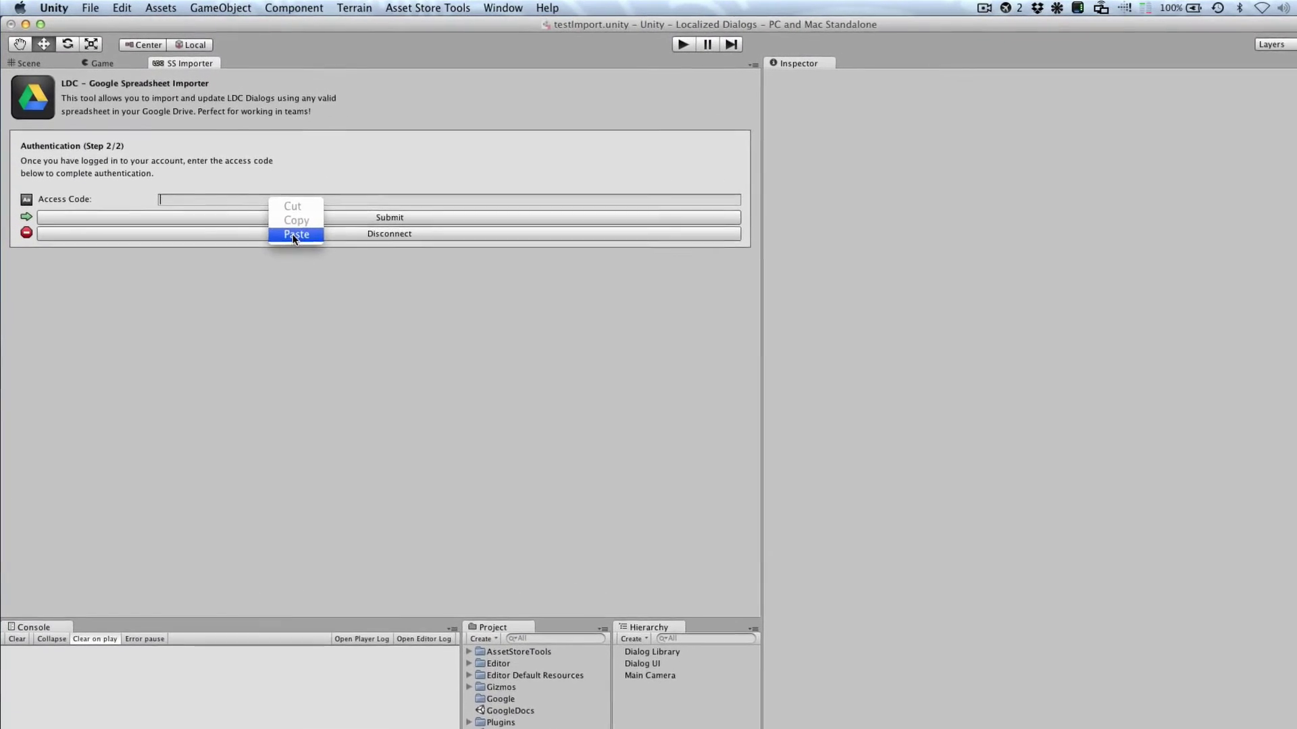
left_click(294, 235)
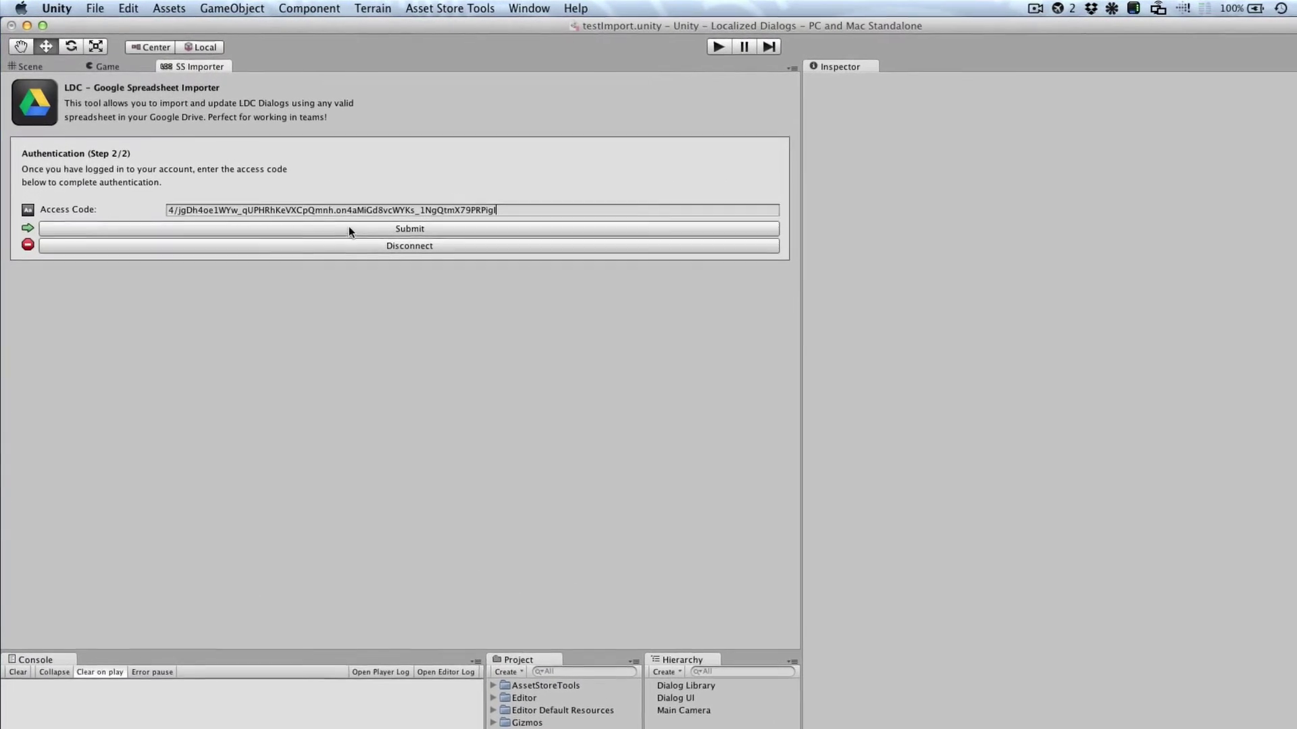
left_click(369, 242)
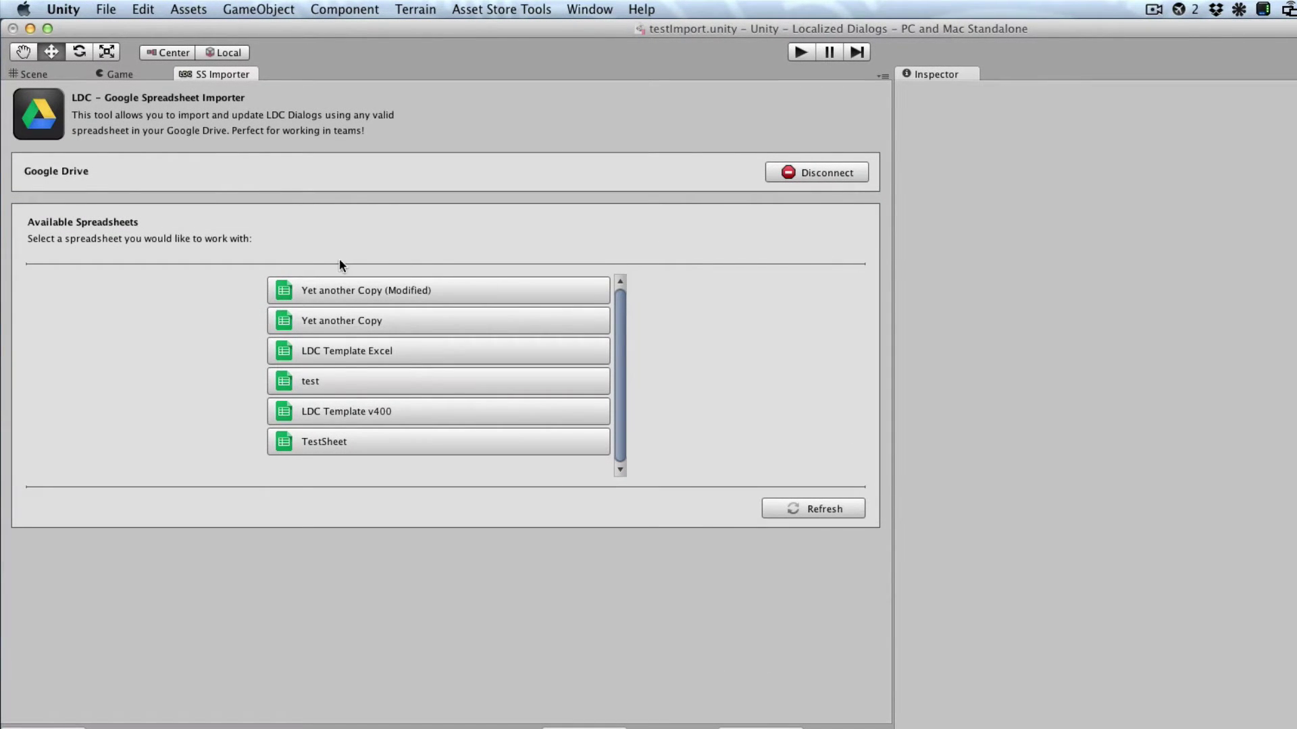
Select the "Yet another Copy" spreadsheet and use Create Dialog From Spreadsheet as the import action.
left_click(414, 323)
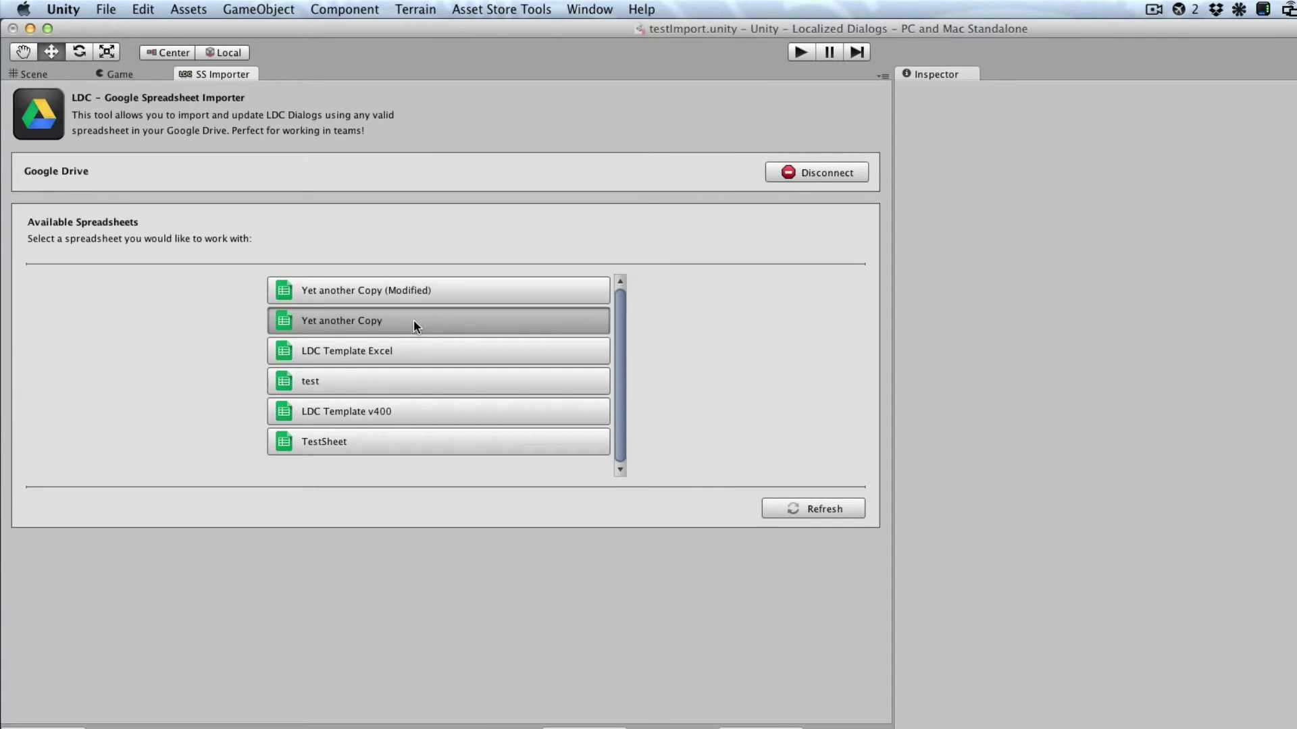
left_click(109, 275)
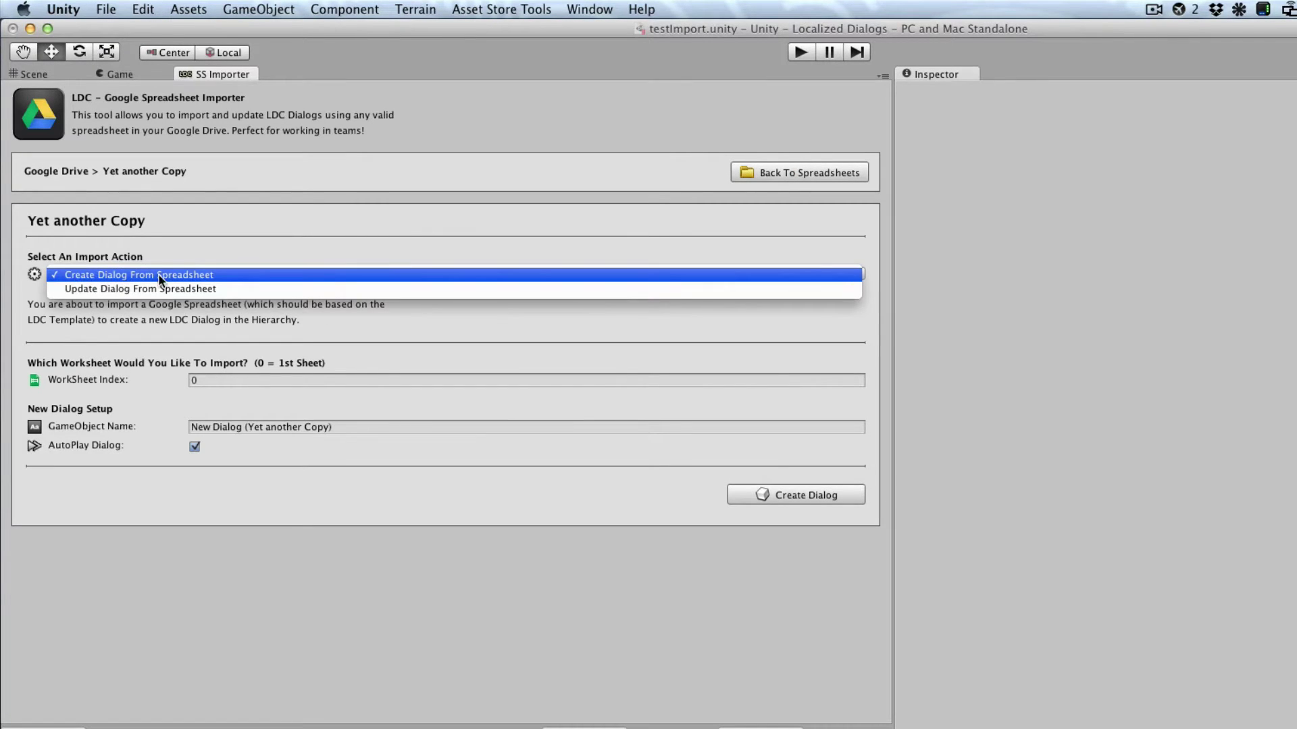
left_click(200, 274)
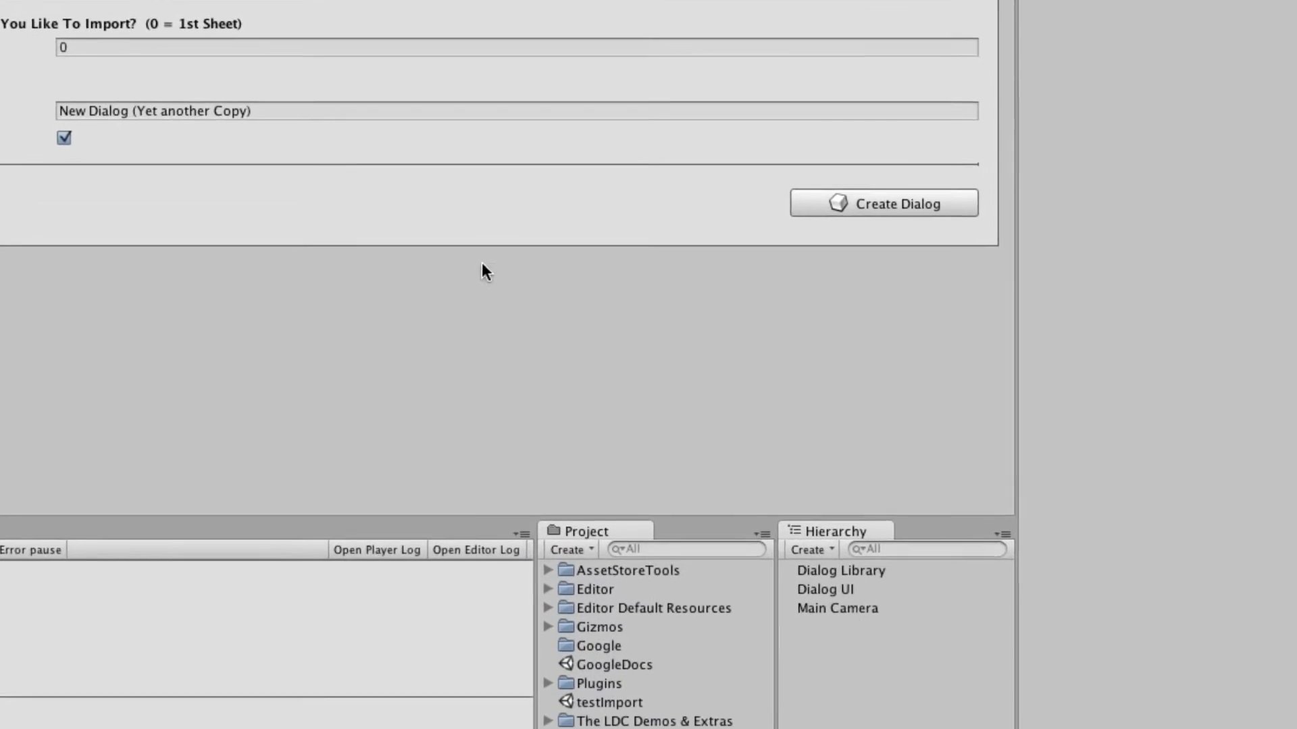
Look up the LDC spreadsheet template files in the GoogleDocs folder under The LDC Demos & Extras > Third Party Extras.
left_click(548, 720)
scroll(593, 699, "down", 3)
scroll(600, 663, "up", 3)
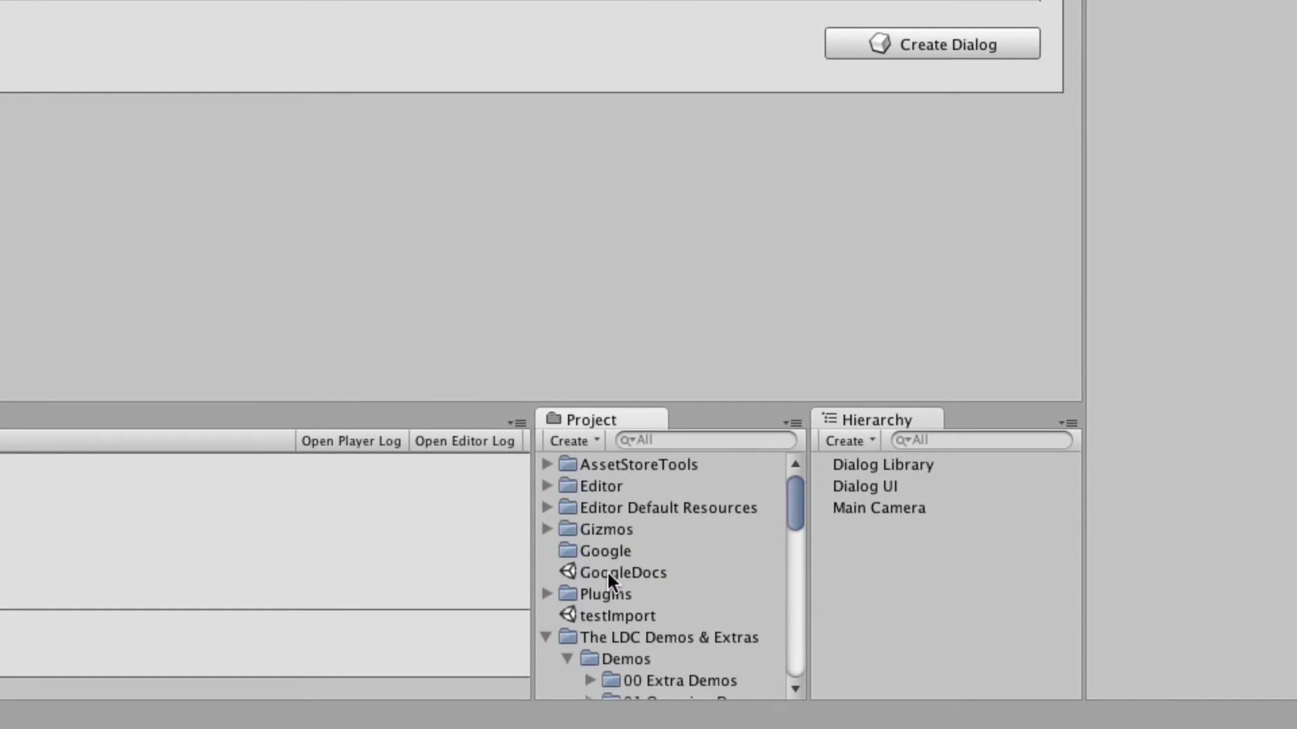
left_click(568, 659)
left_click(569, 667)
scroll(569, 666, "down", 2)
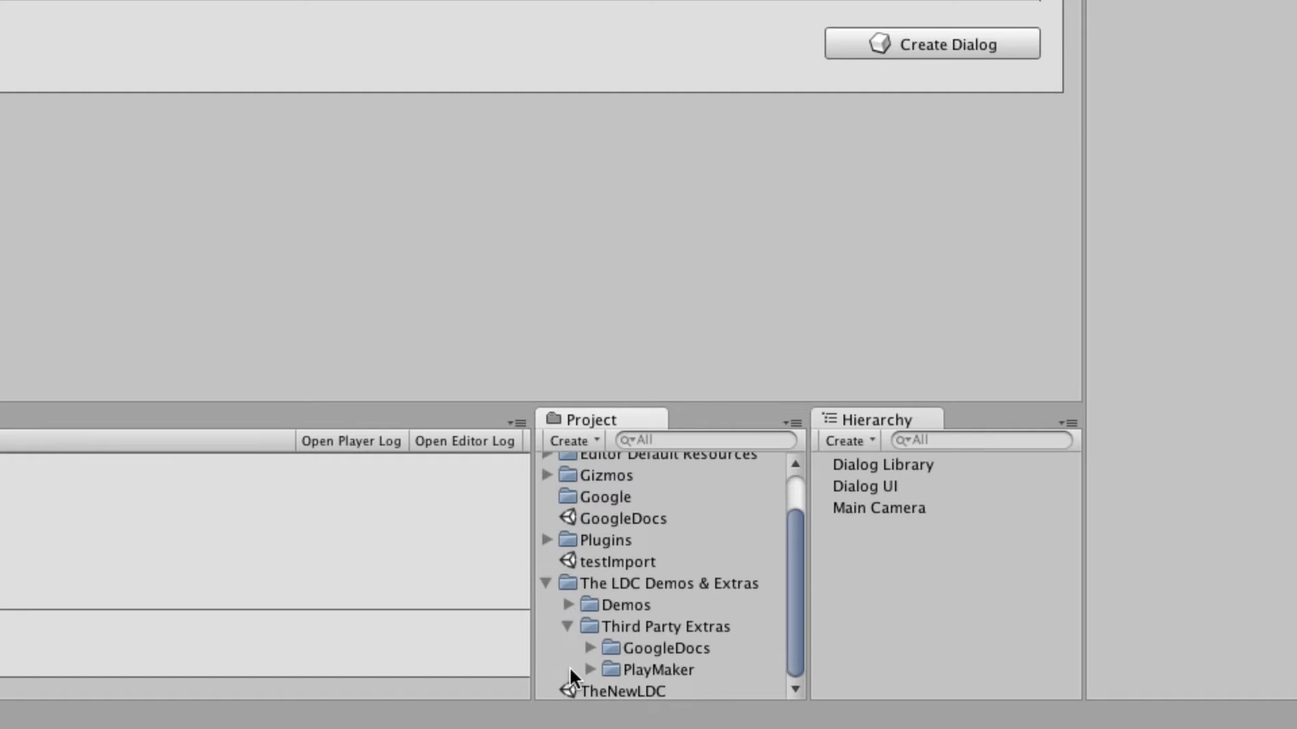
left_click(586, 648)
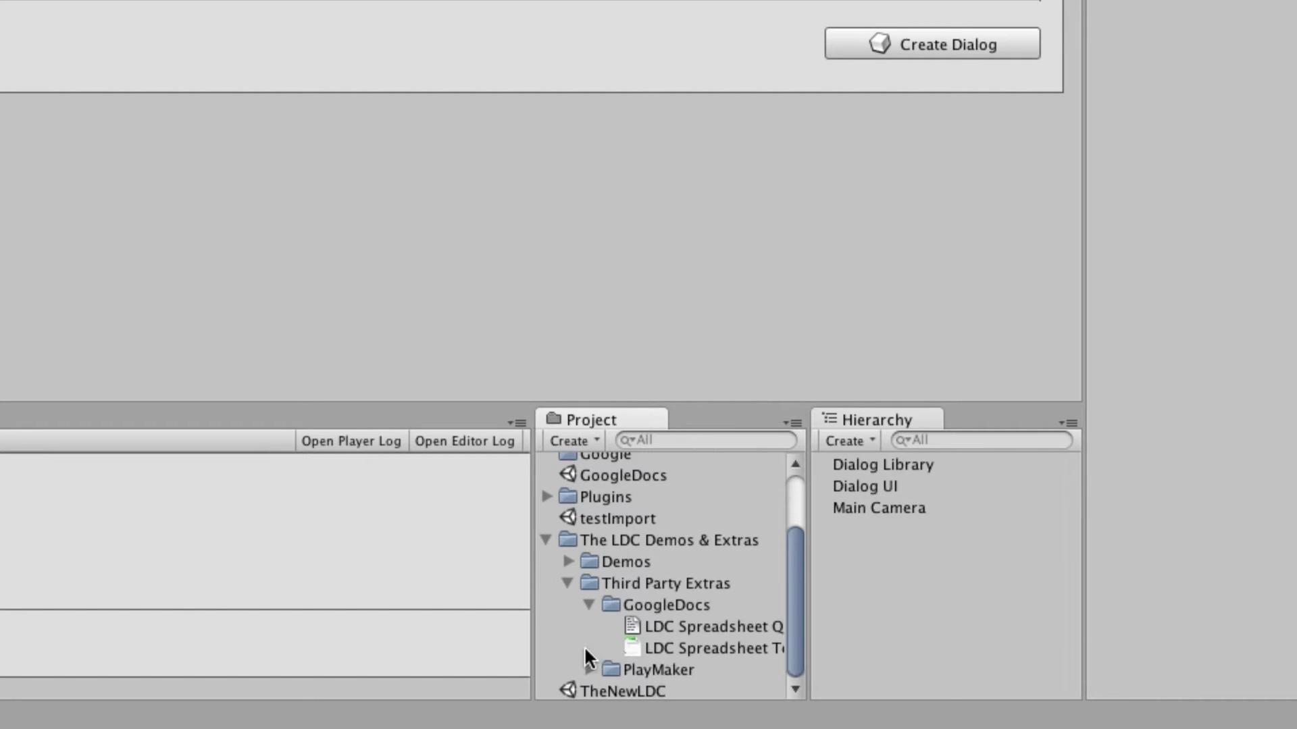
left_click(546, 541)
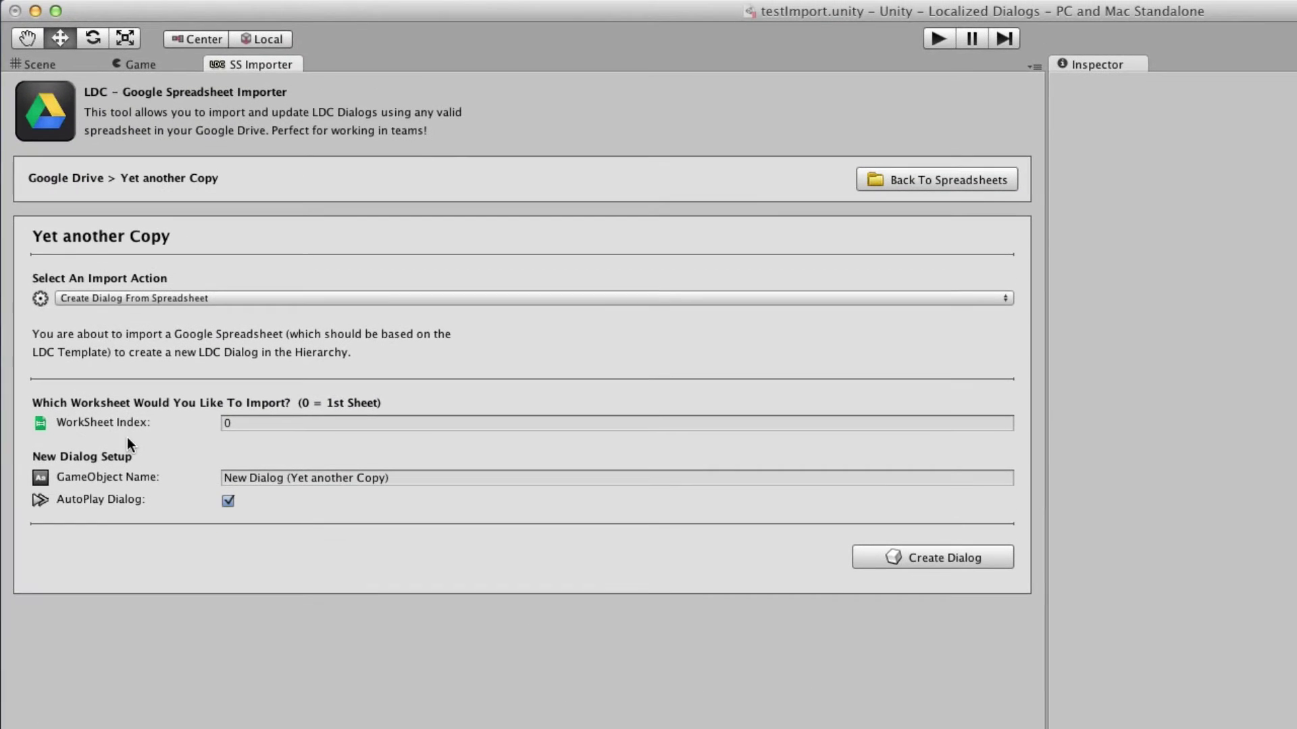
Create the dialog from worksheet index 0 with the name "New Dialog (Yet another Copy)" and AutoPlay Dialog enabled.
left_click(288, 423)
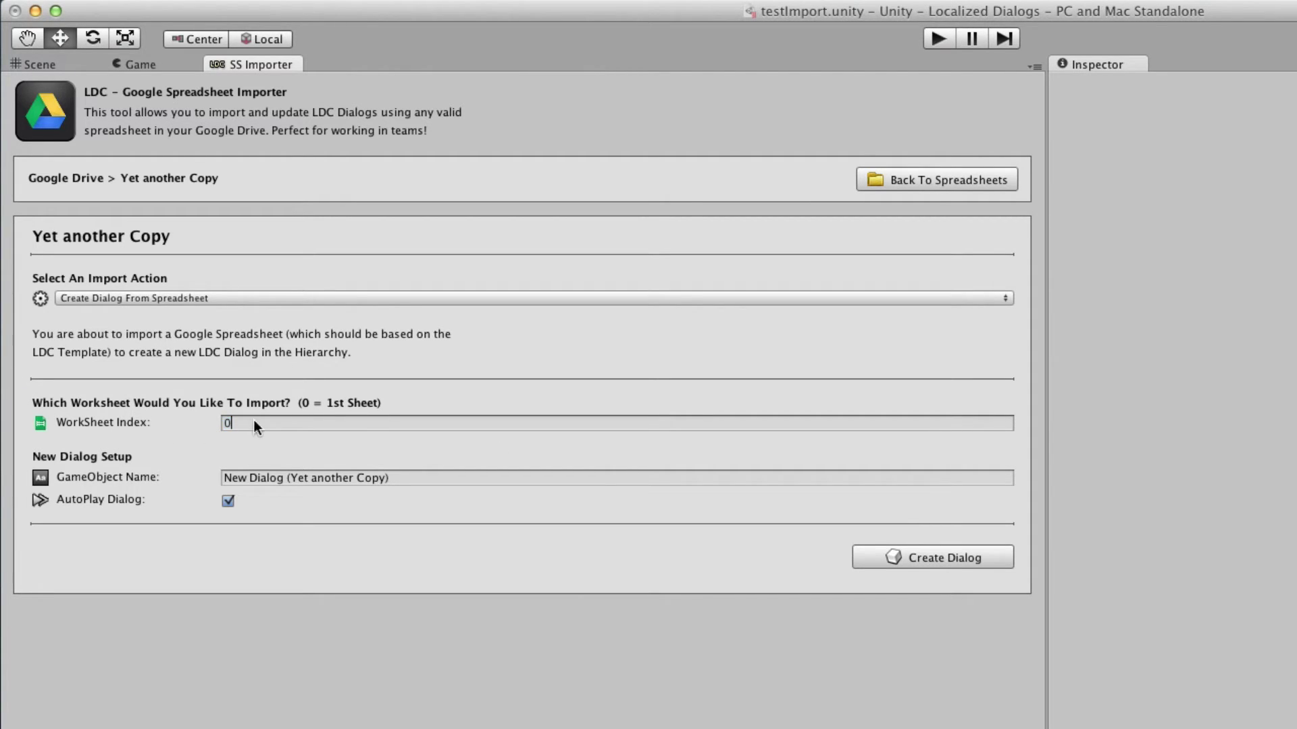
double_click(230, 422)
double_click(267, 478)
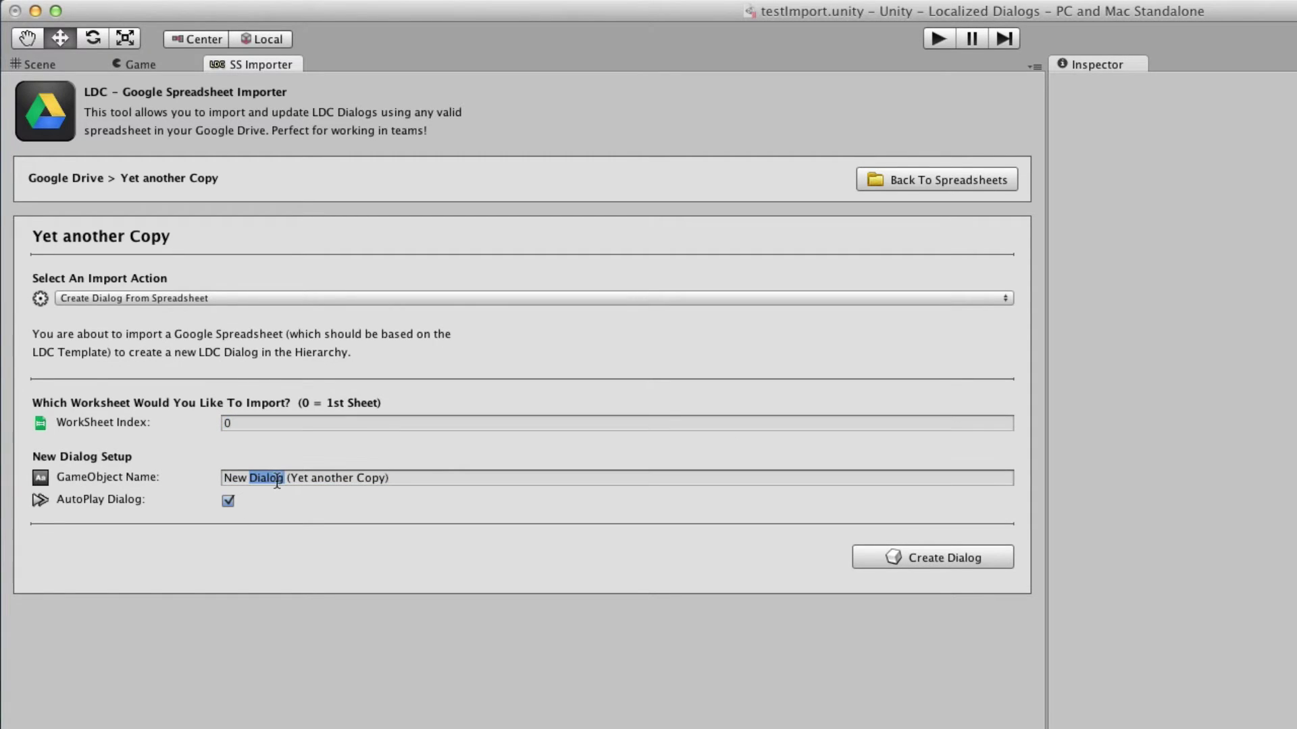
left_click_drag(418, 480, 151, 480)
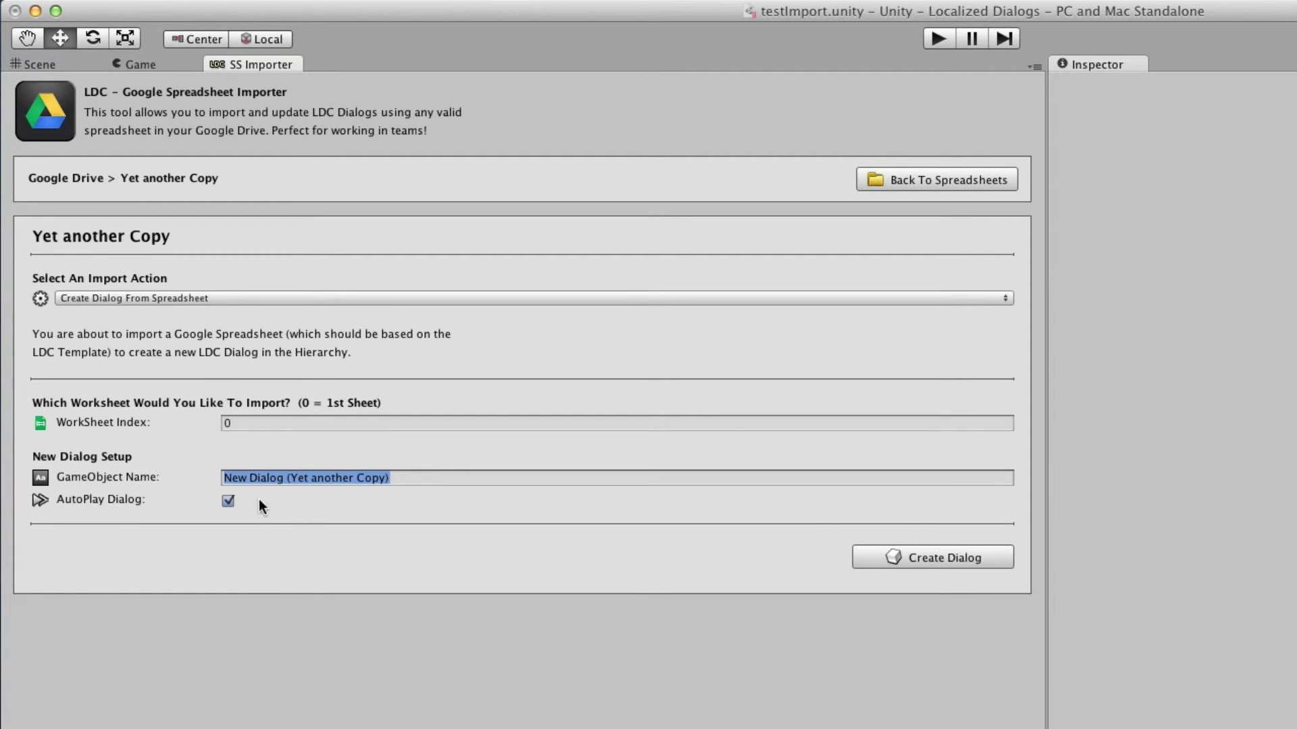
left_click(451, 478)
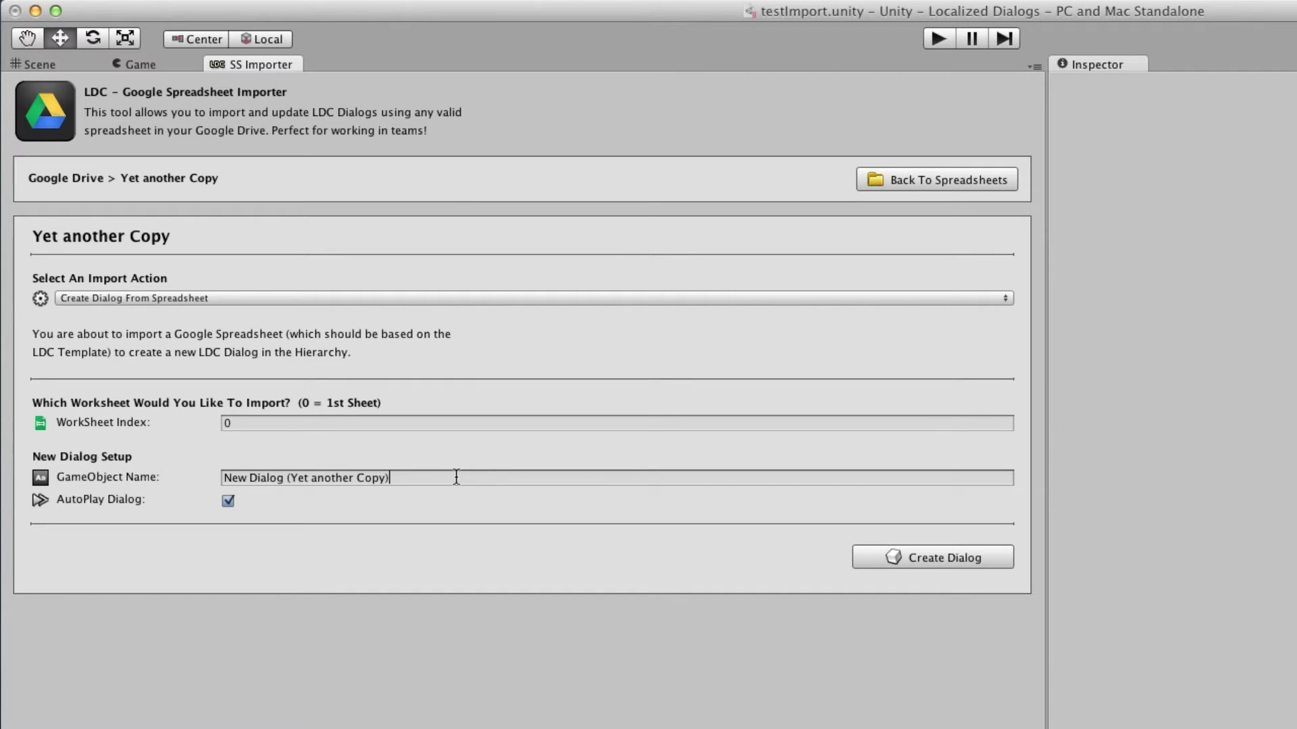
left_click(896, 560)
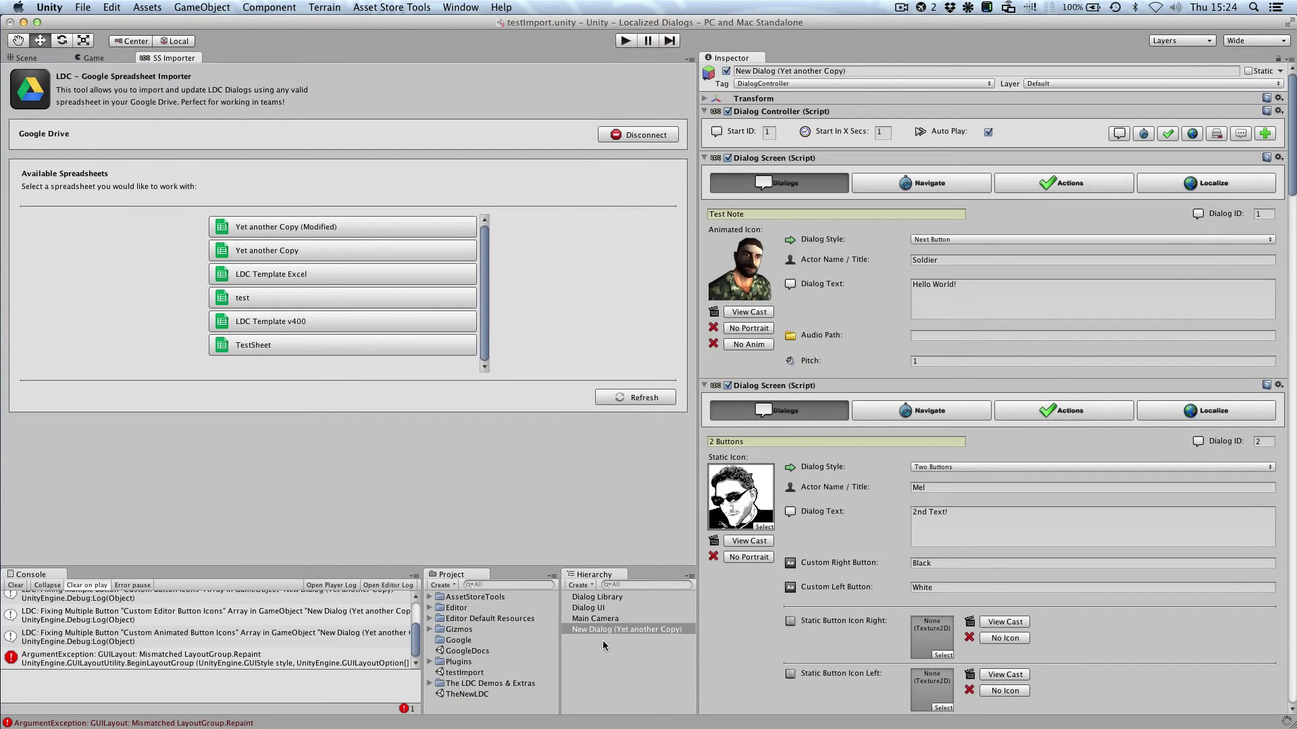
Select the New Dialog (Yet another Copy) object and examine its first imported dialog screens.
left_click(604, 631)
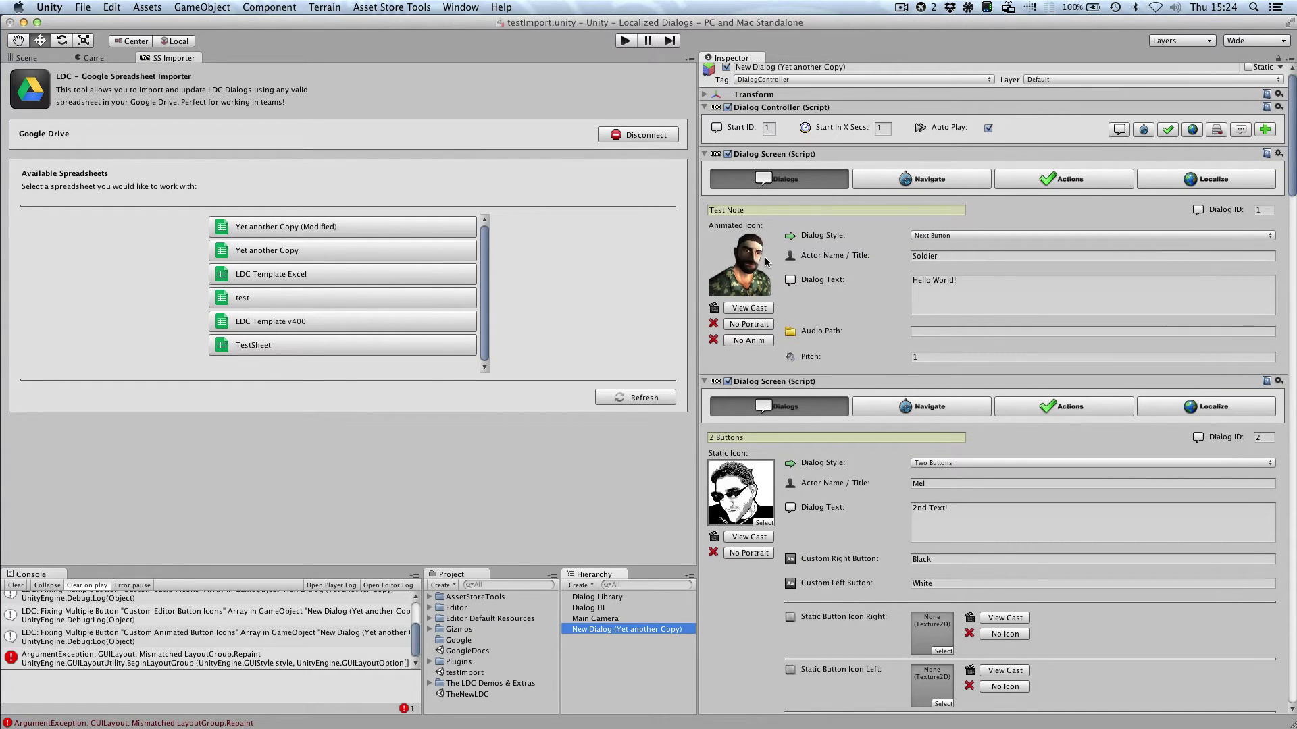
scroll(928, 446, "down", 1)
scroll(926, 443, "down", 10)
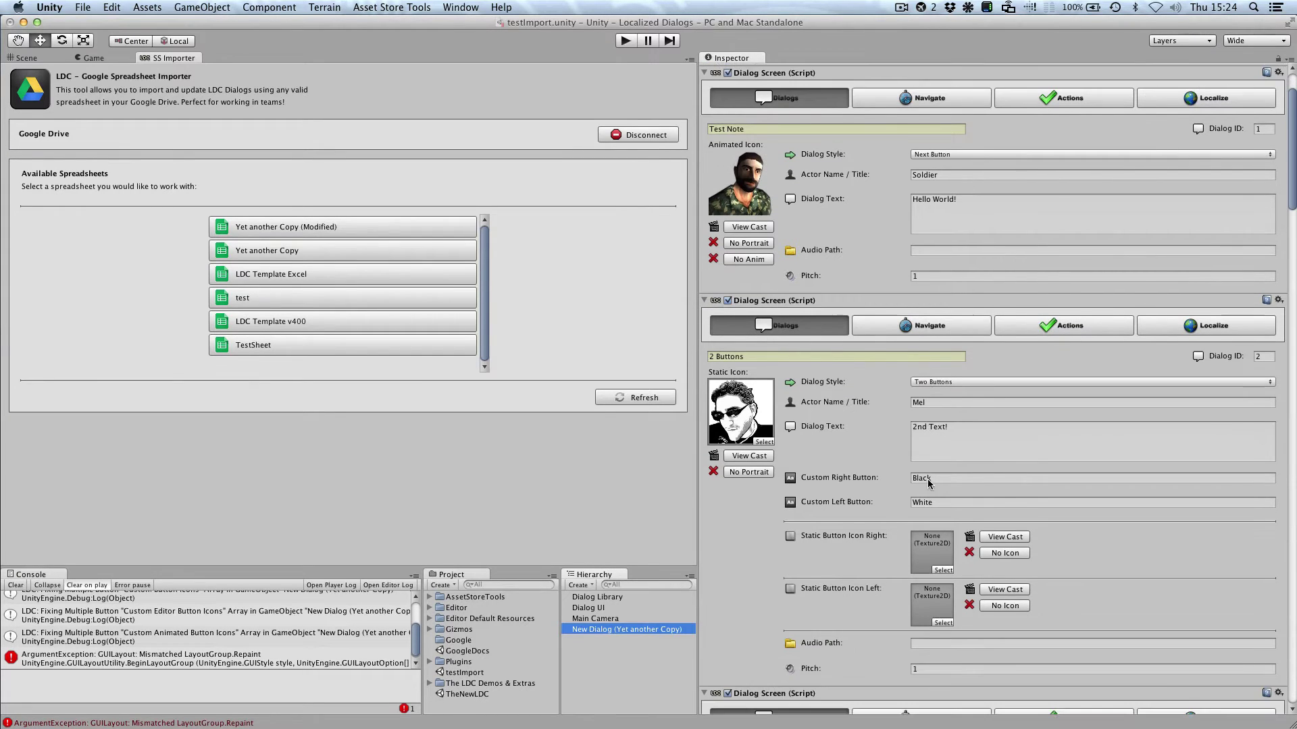
scroll(909, 424, "up", 11)
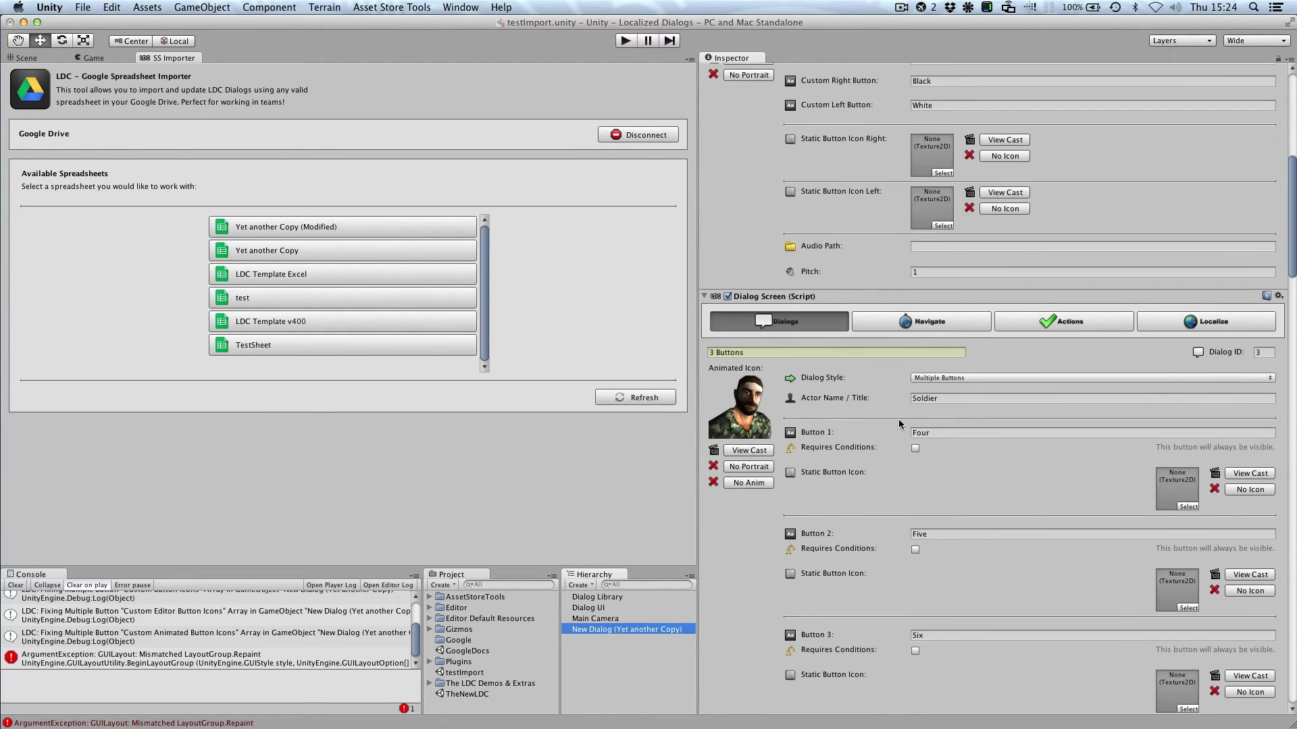
Examine the first dialog screen's localized text across the available languages, ending on Spanish.
left_click(1183, 179)
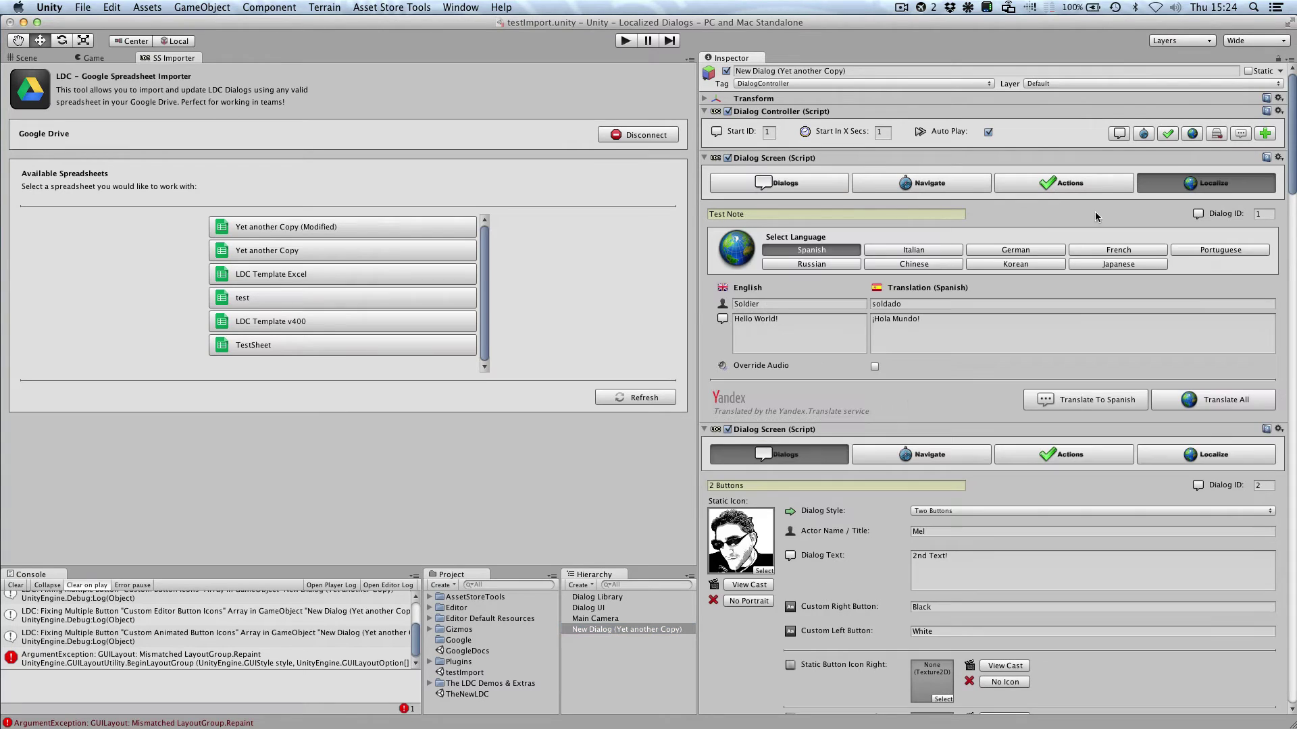
left_click(941, 250)
left_click(1034, 251)
left_click(1102, 252)
left_click(1192, 250)
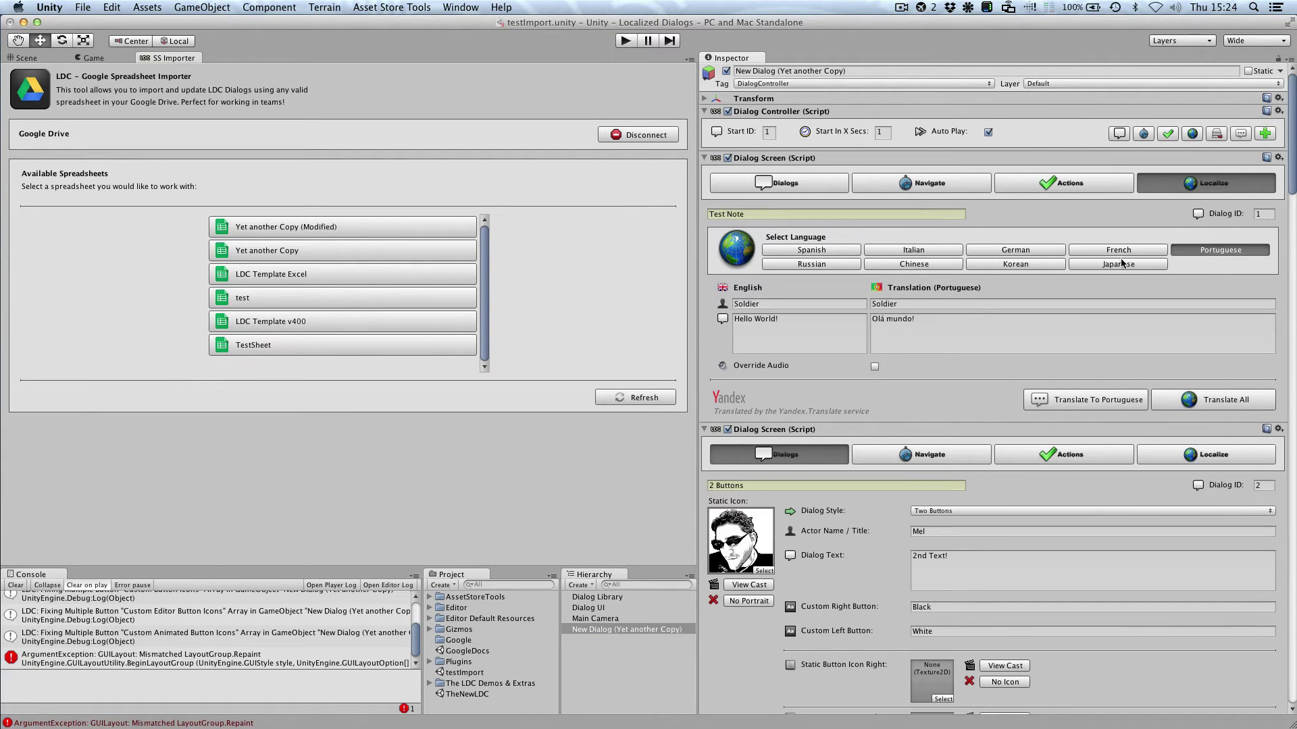
left_click(1117, 264)
left_click(1040, 264)
left_click(913, 264)
left_click(811, 264)
left_click(811, 250)
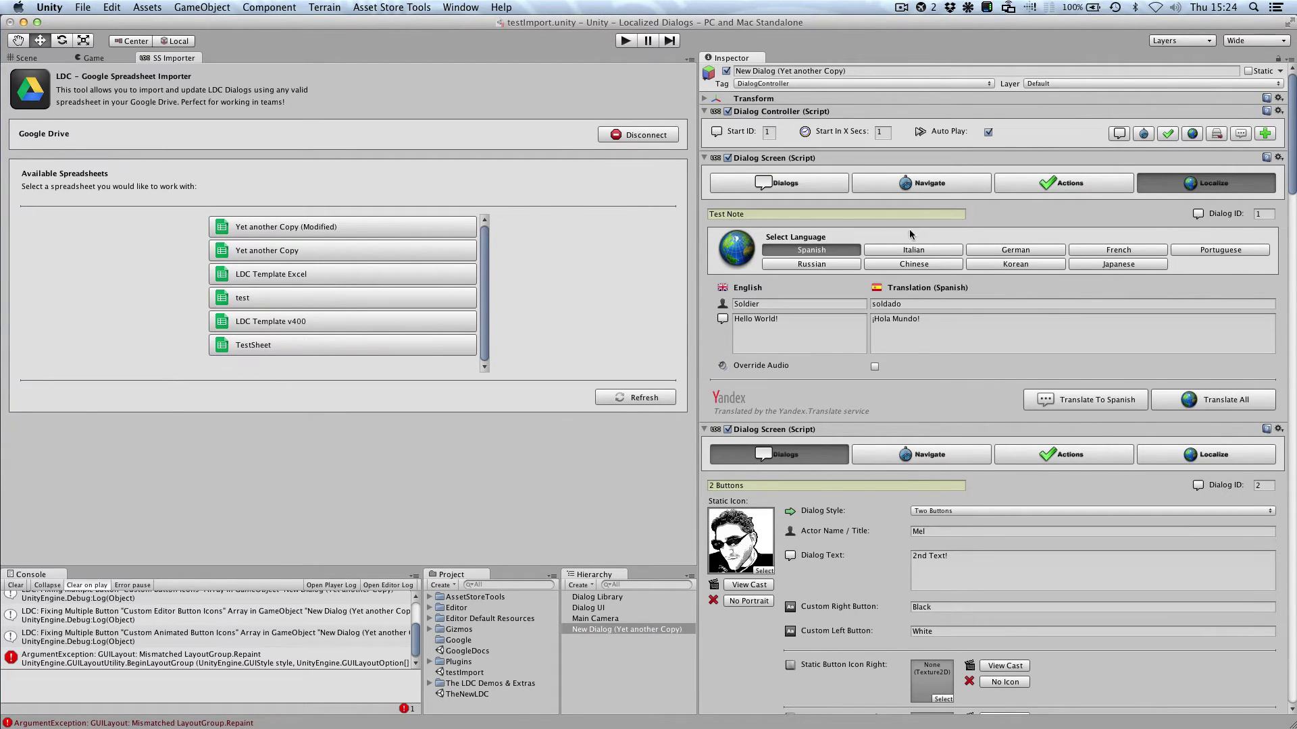
Return the first dialog screen to its Dialogs view and look through the remaining imported screens, including Password and Logic.
left_click(907, 183)
left_click(836, 188)
scroll(915, 281, "down", 20)
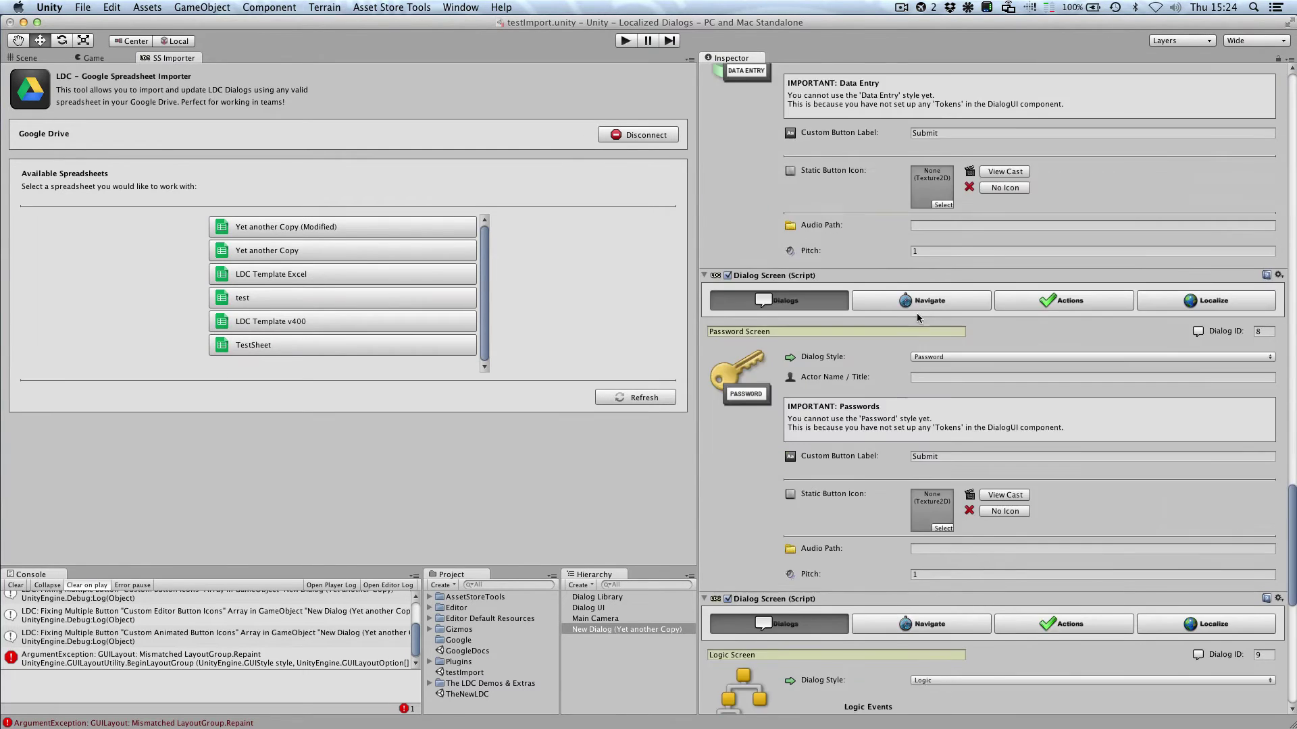
scroll(919, 359, "up", 20)
scroll(918, 355, "up", 4)
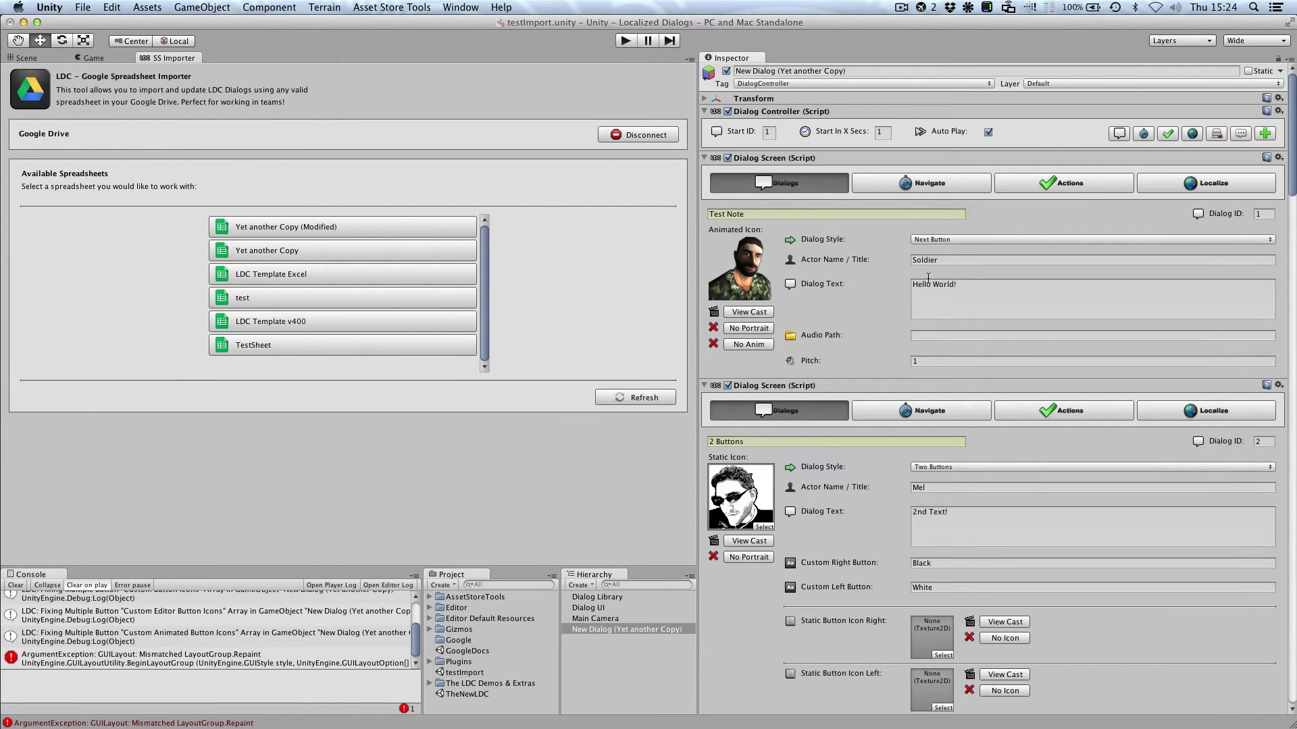
Disconnect the spreadsheet importer from Google Drive and clear the console messages.
left_click(637, 134)
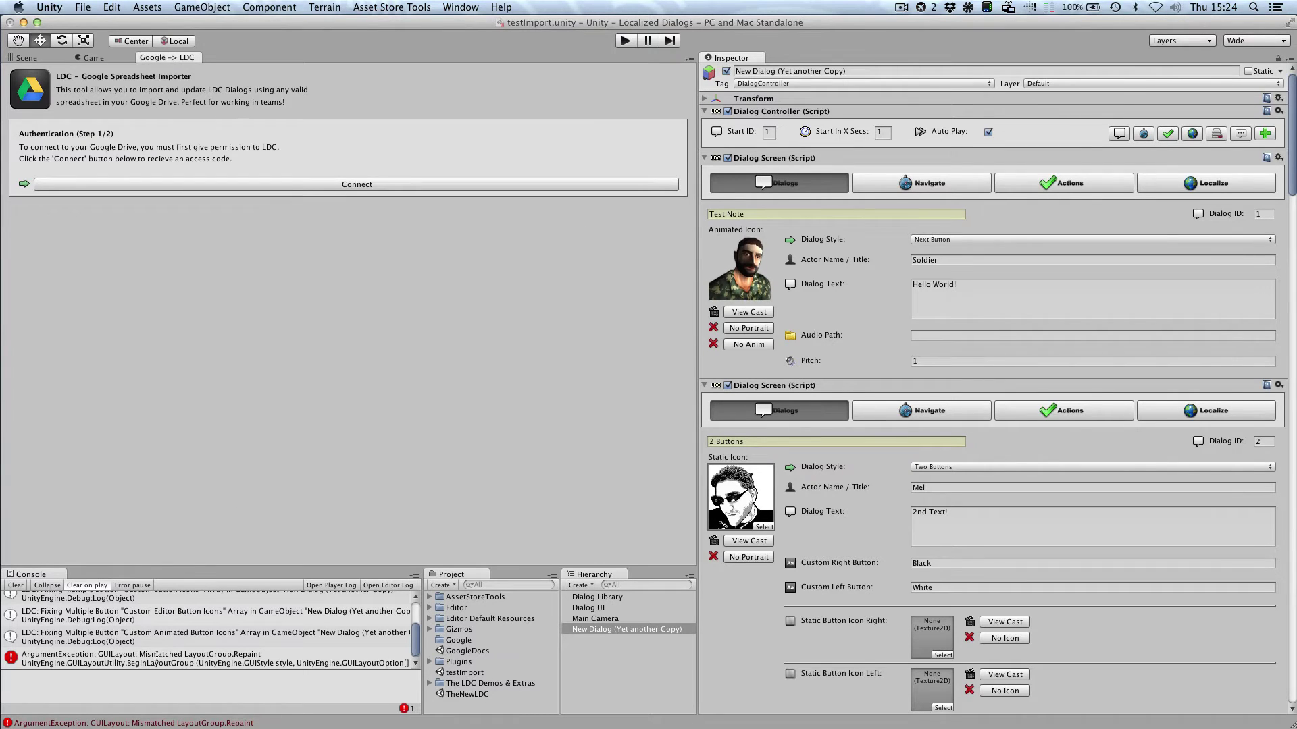
left_click(15, 586)
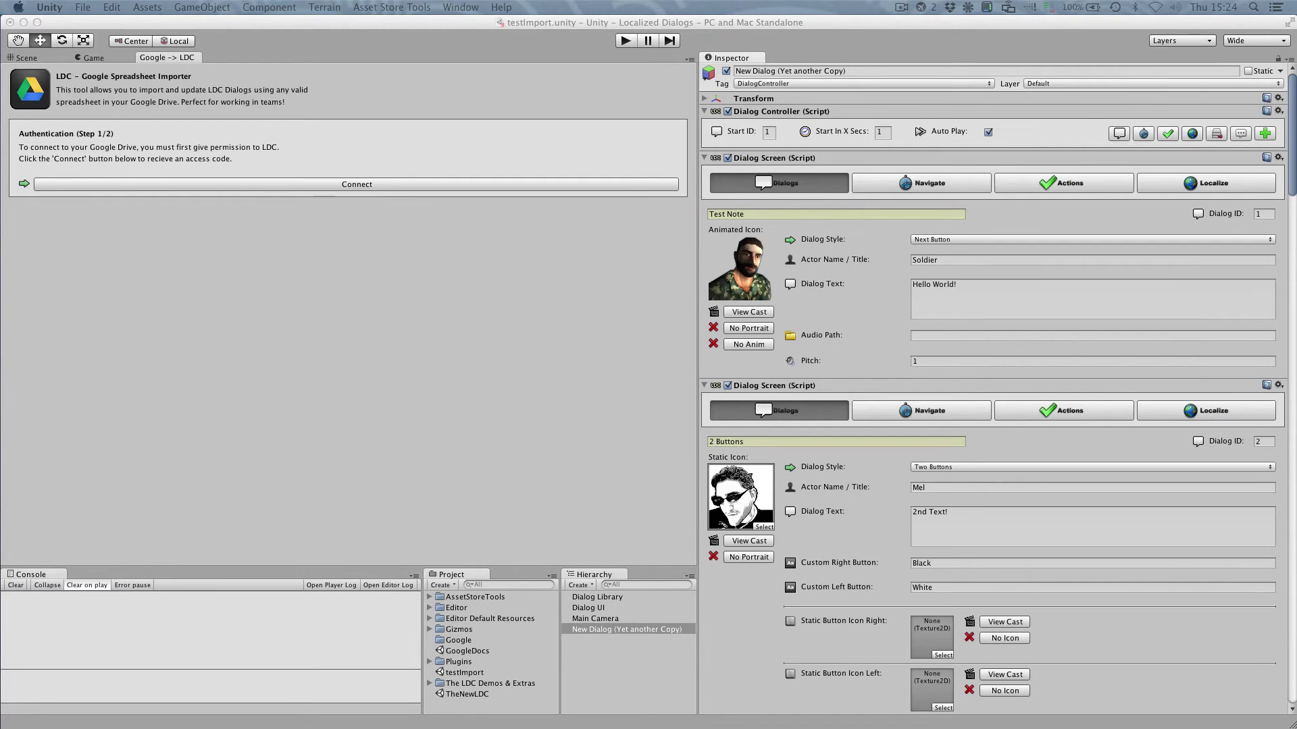
Switch to Safari and examine the Yet another Copy (Modified) spreadsheet, including dialog 4's type and English button labels.
left_click_drag(1296, 24, 267, 32)
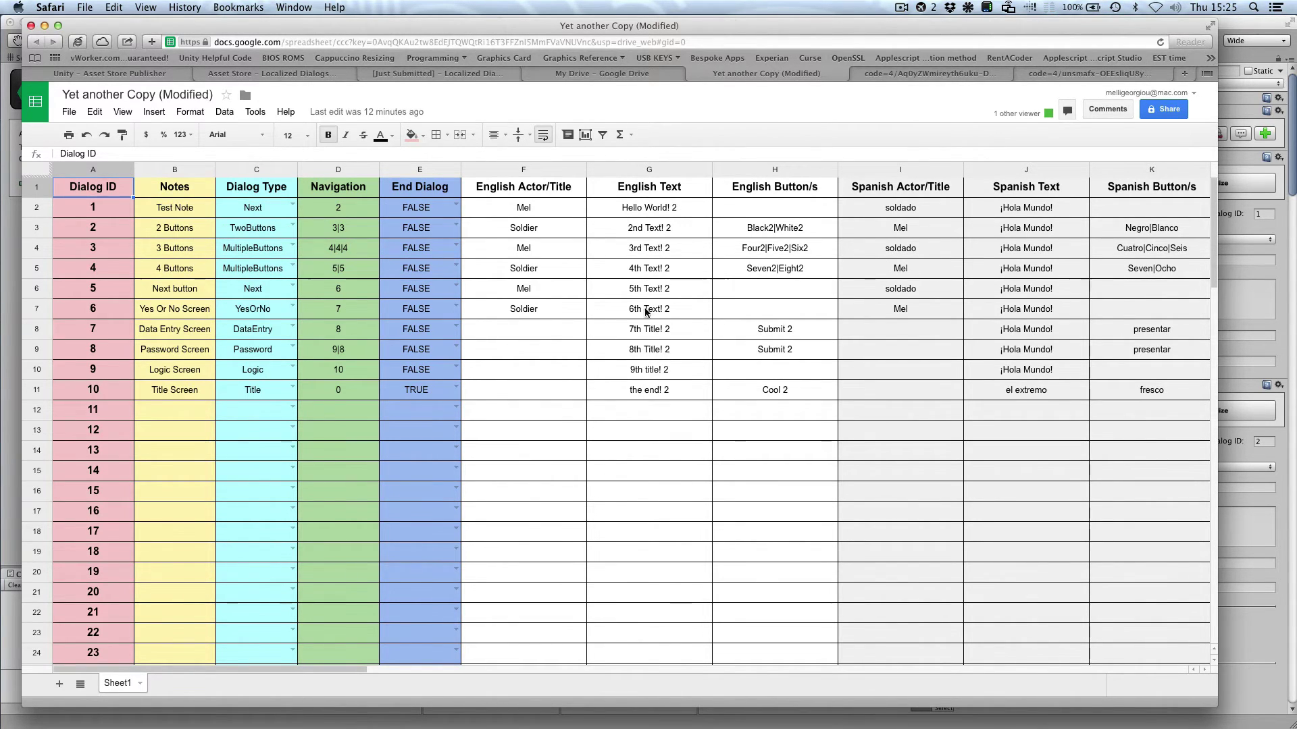
left_click_drag(731, 27, 730, 114)
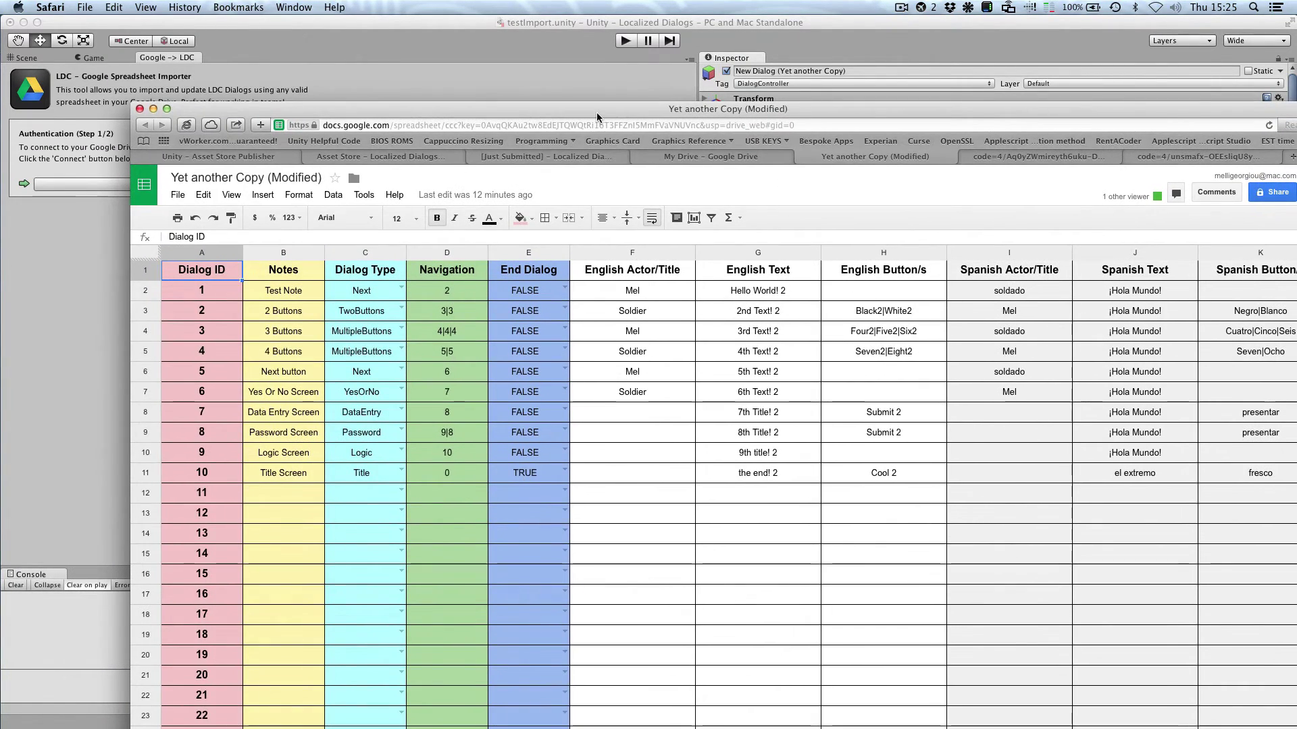
left_click_drag(597, 116, 447, 71)
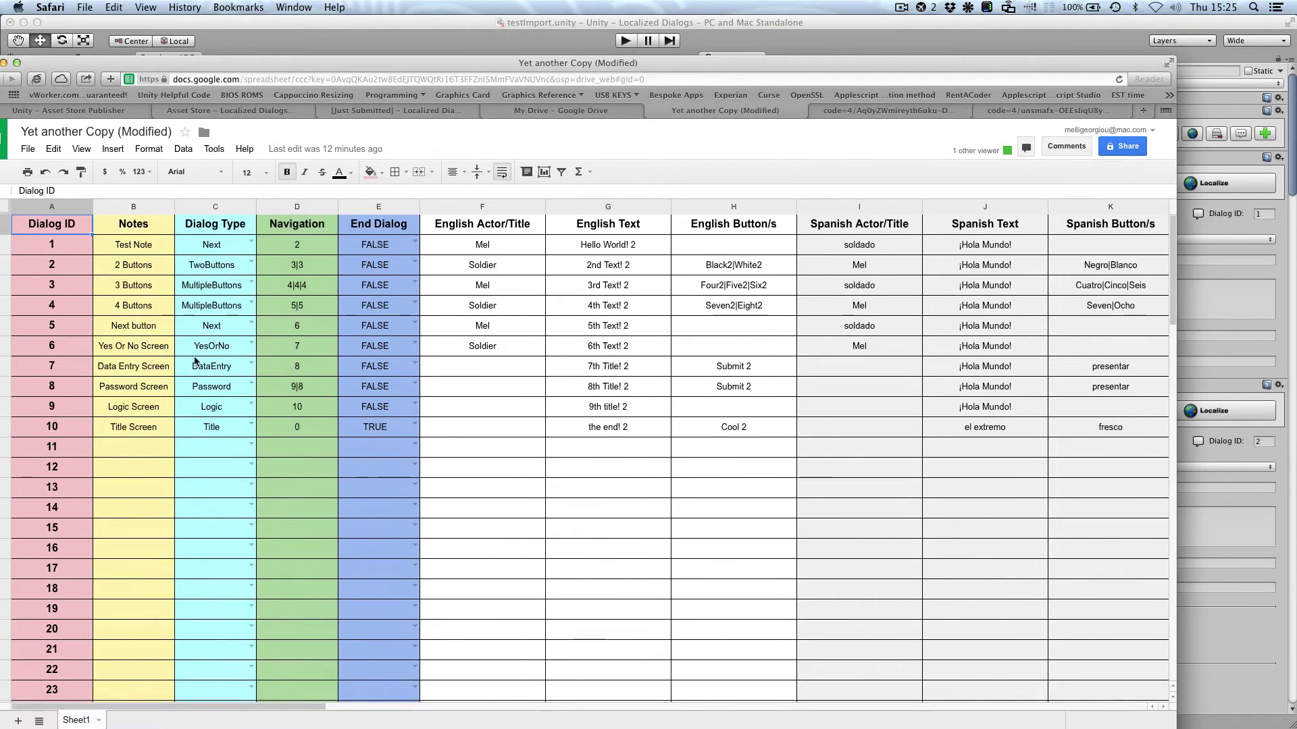
left_click(206, 309)
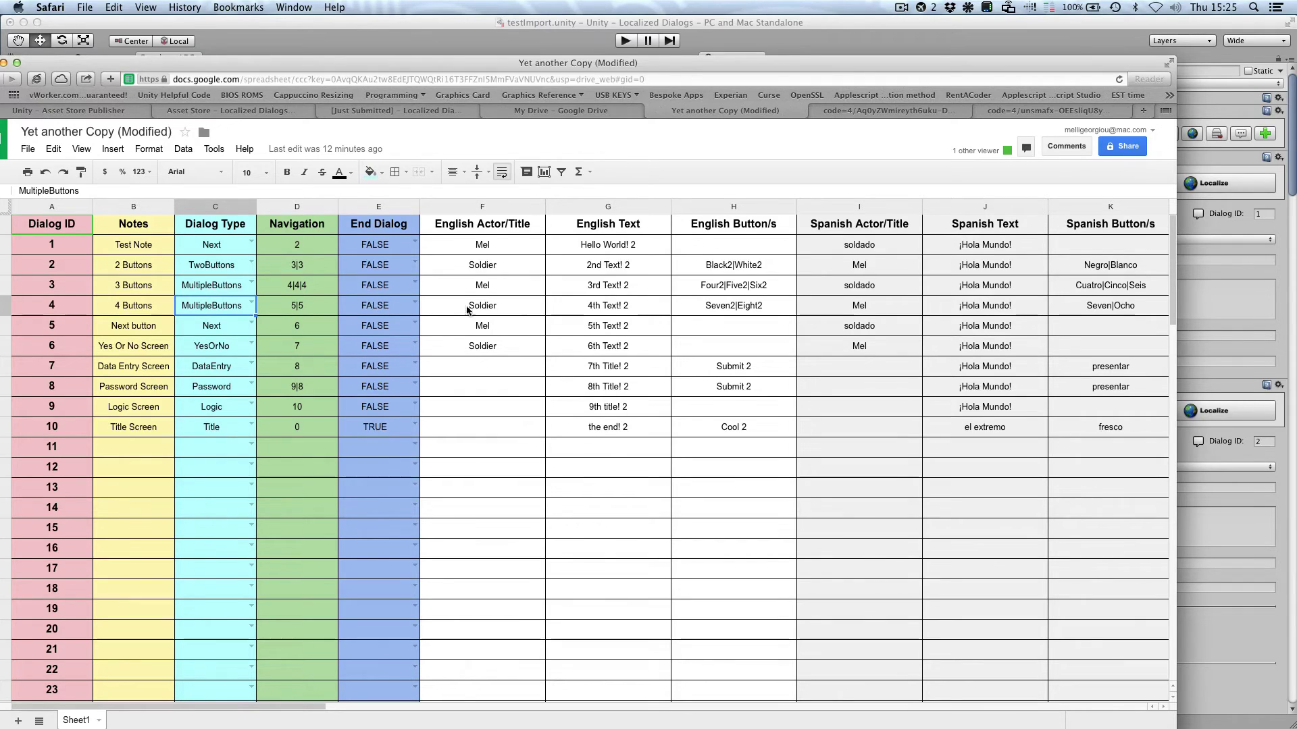
double_click(726, 307)
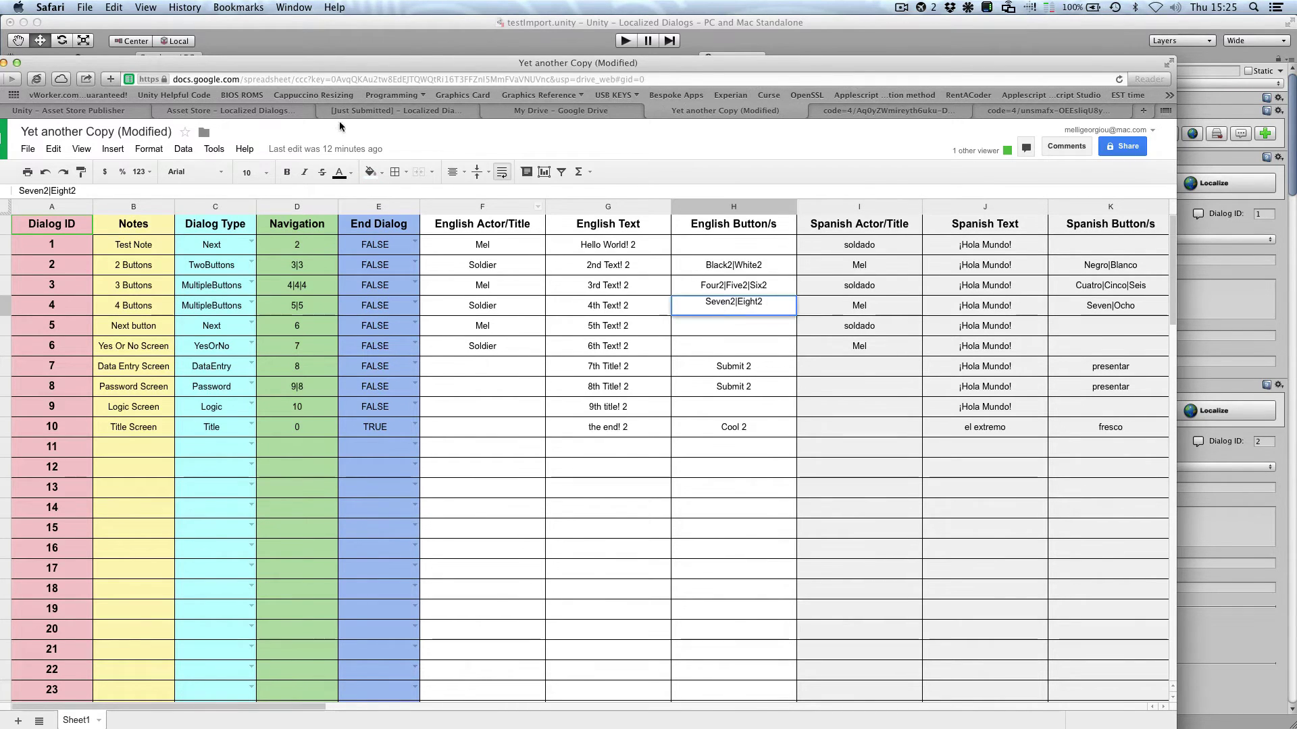
Return to Unity and check the button entries of the imported 4 Buttons dialog screen against the spreadsheet.
left_click_drag(328, 68, 1296, 67)
scroll(1117, 409, "down", 1)
scroll(848, 454, "down", 10)
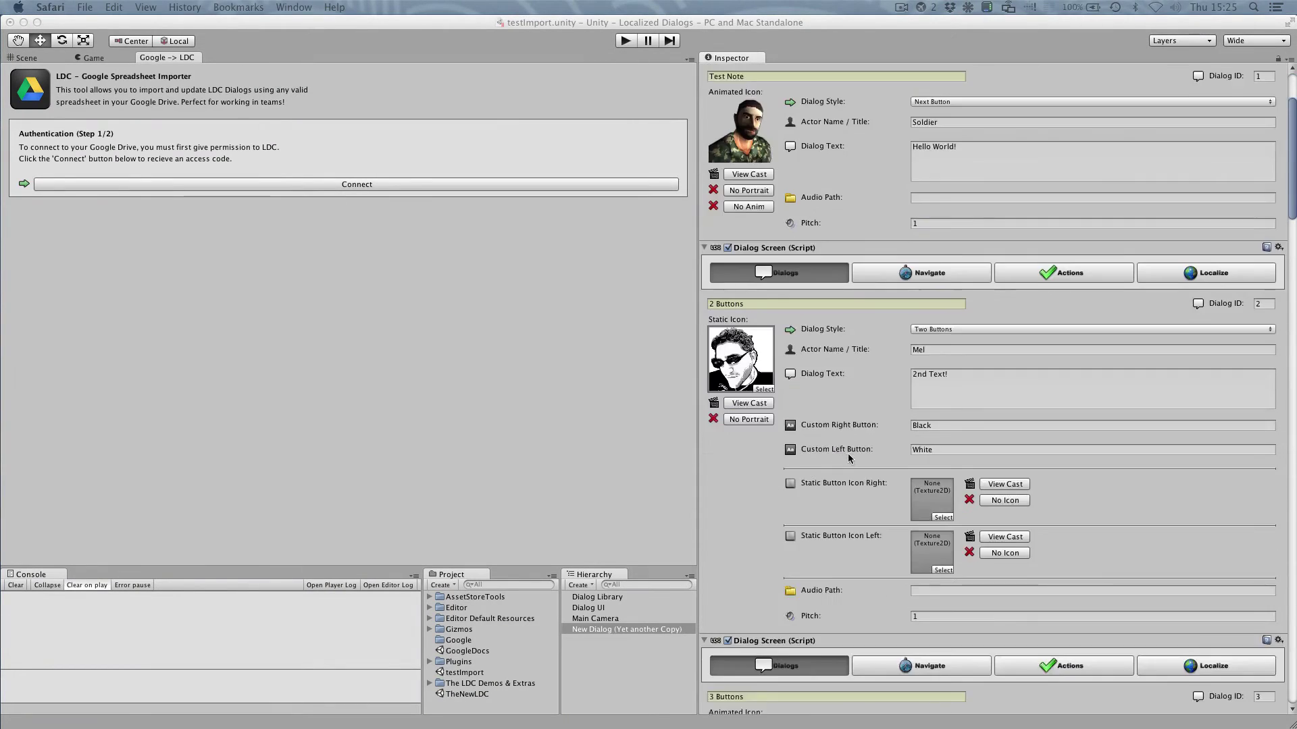
scroll(849, 460, "down", 10)
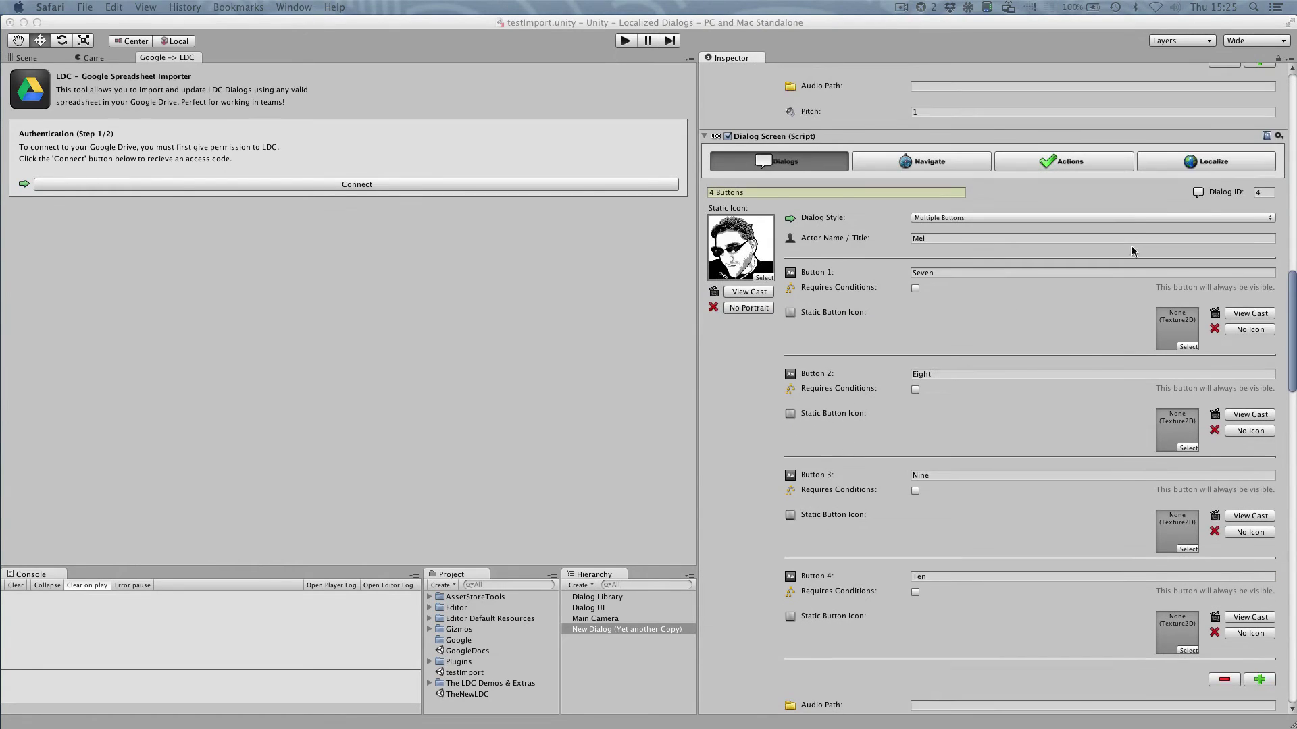
scroll(1120, 591, "up", 20)
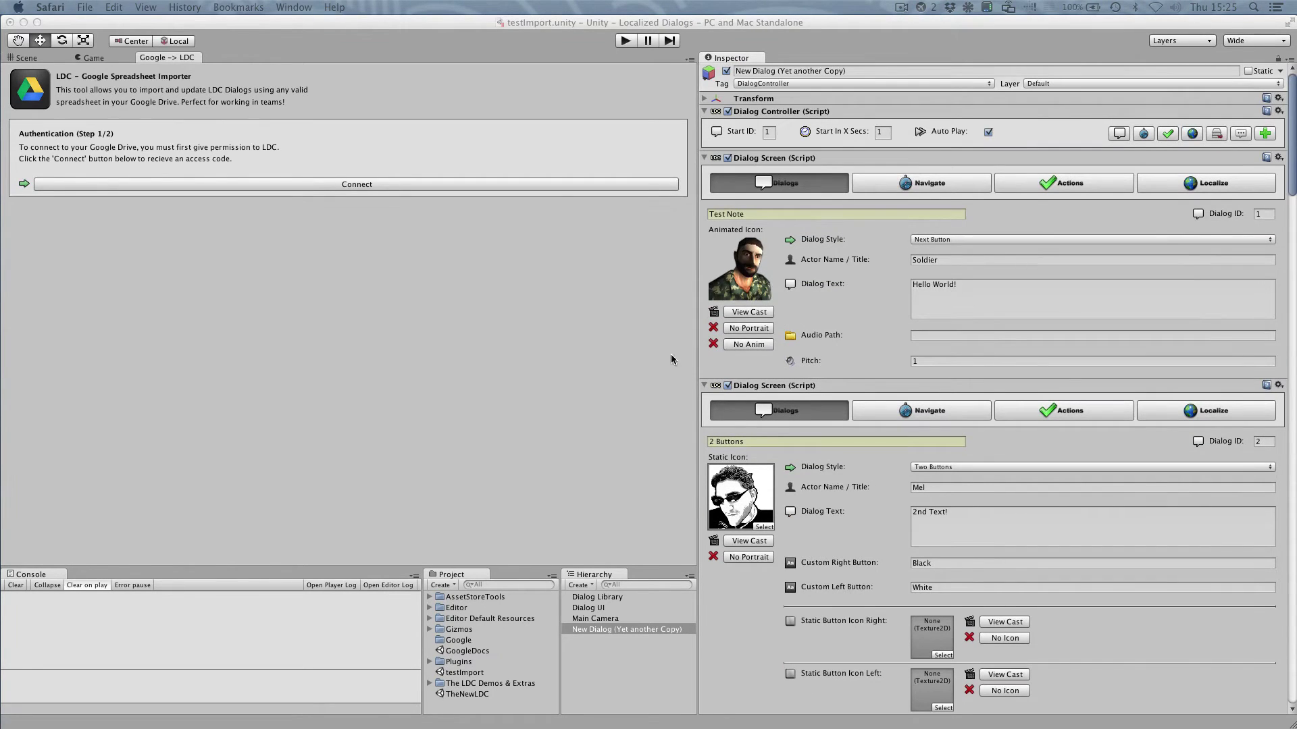
Connect the importer to Google Drive, accept the permissions requested by Localized Dialogs & Cutscenes, and copy the access code.
left_click(540, 362)
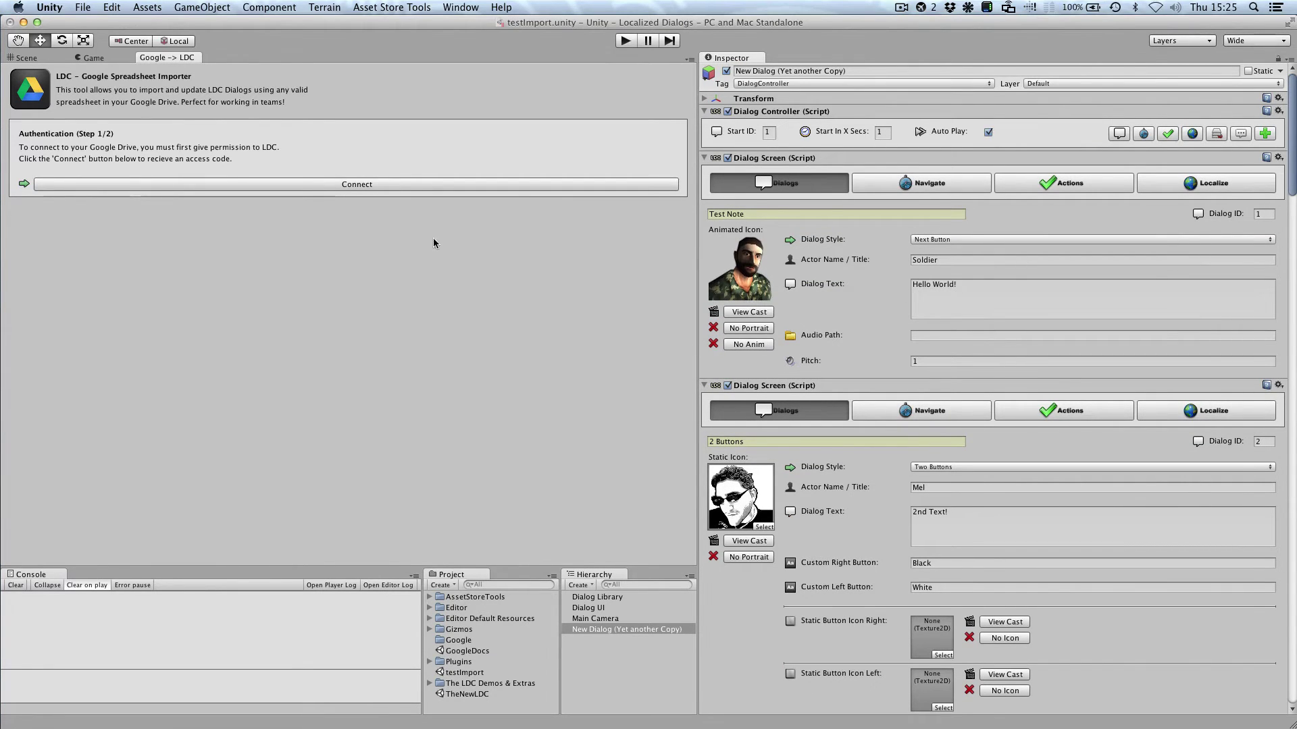
left_click(400, 183)
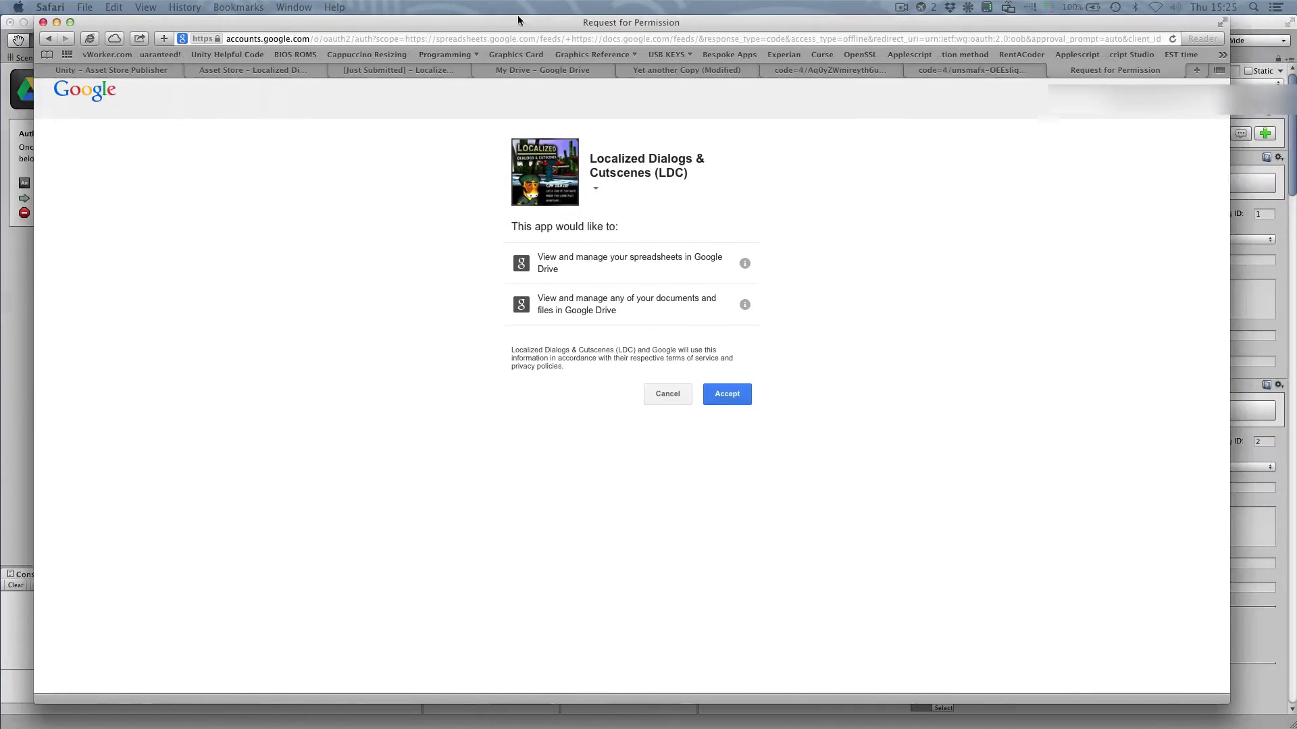
left_click(777, 391)
left_click(256, 149)
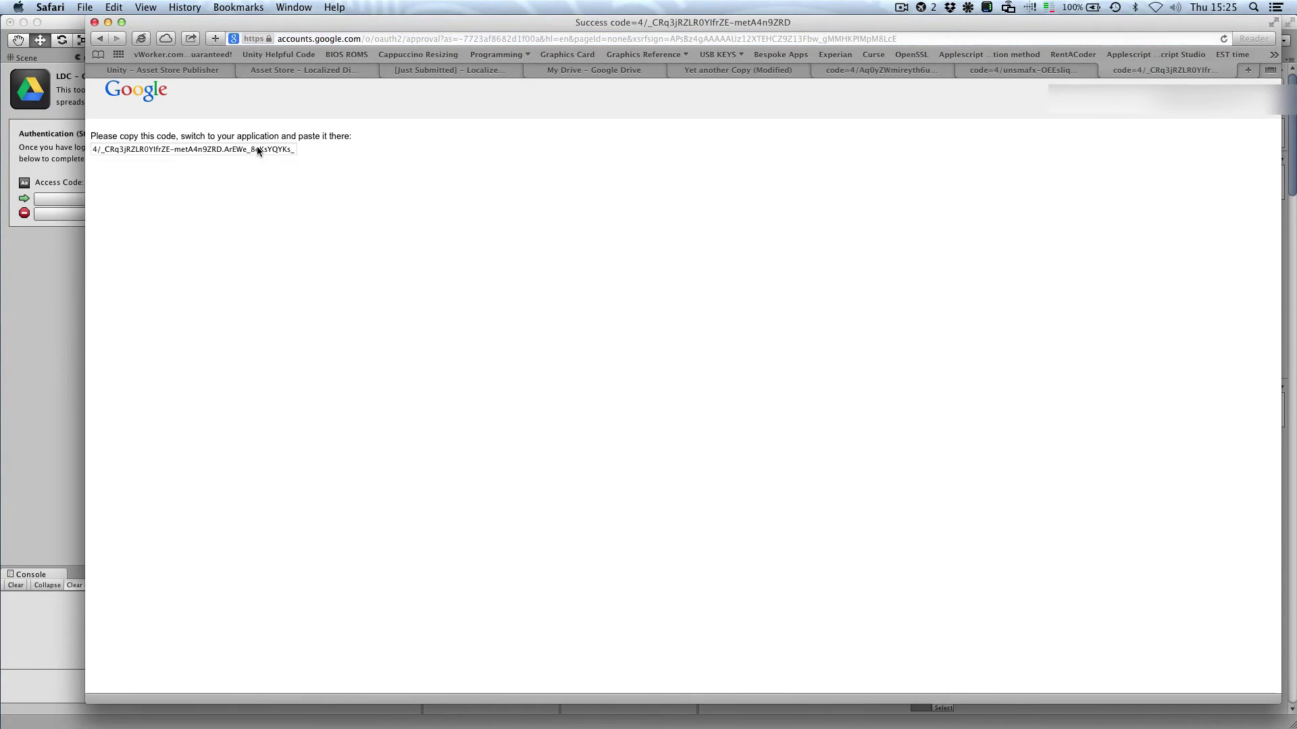
right_click(260, 149)
left_click(290, 198)
left_click_drag(402, 22, 698, 22)
key("super+h")
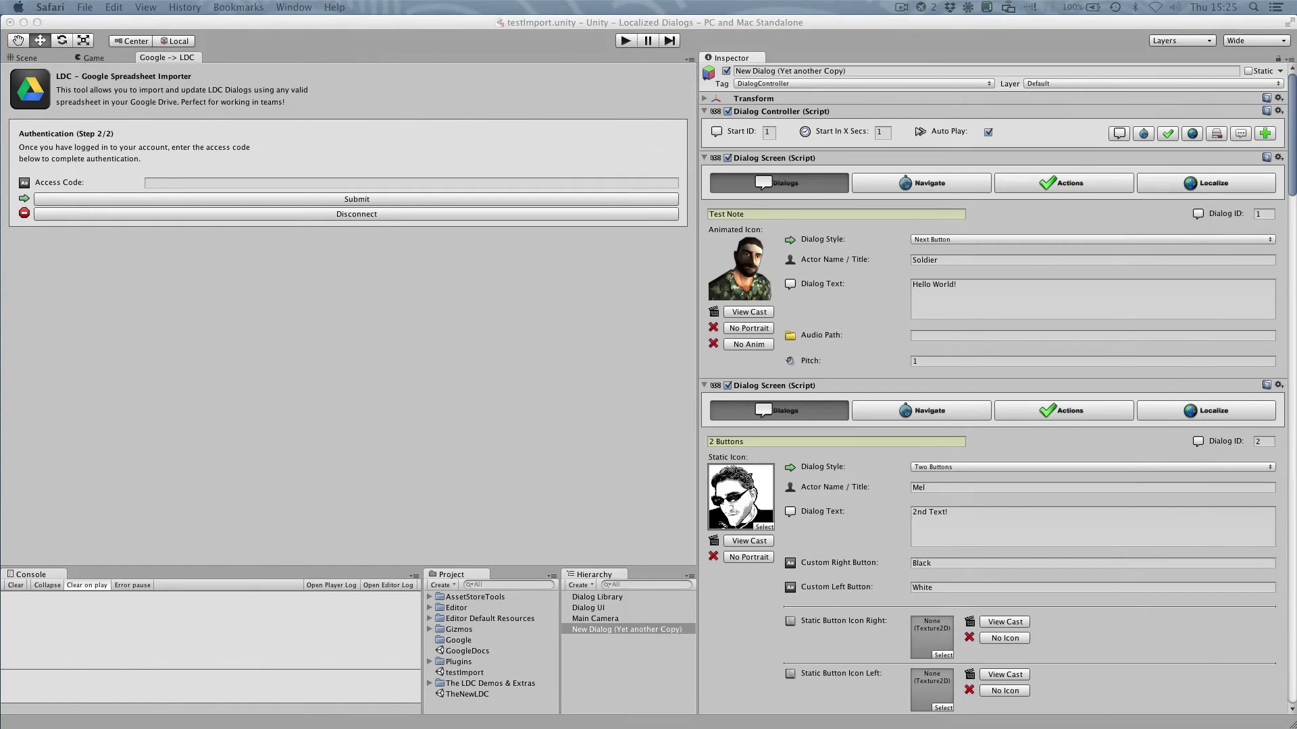
Paste the access code into the importer's Access Code field and submit it to complete authentication.
right_click(293, 182)
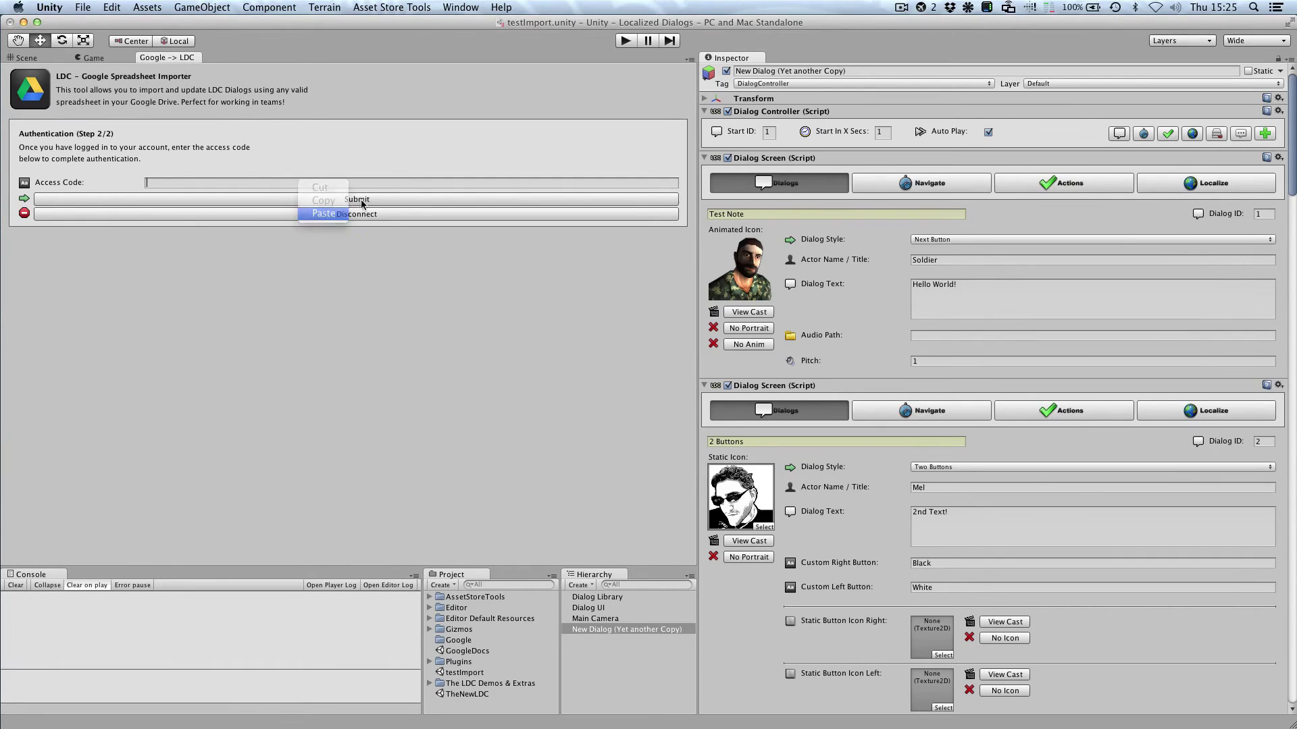
left_click(321, 209)
left_click(398, 210)
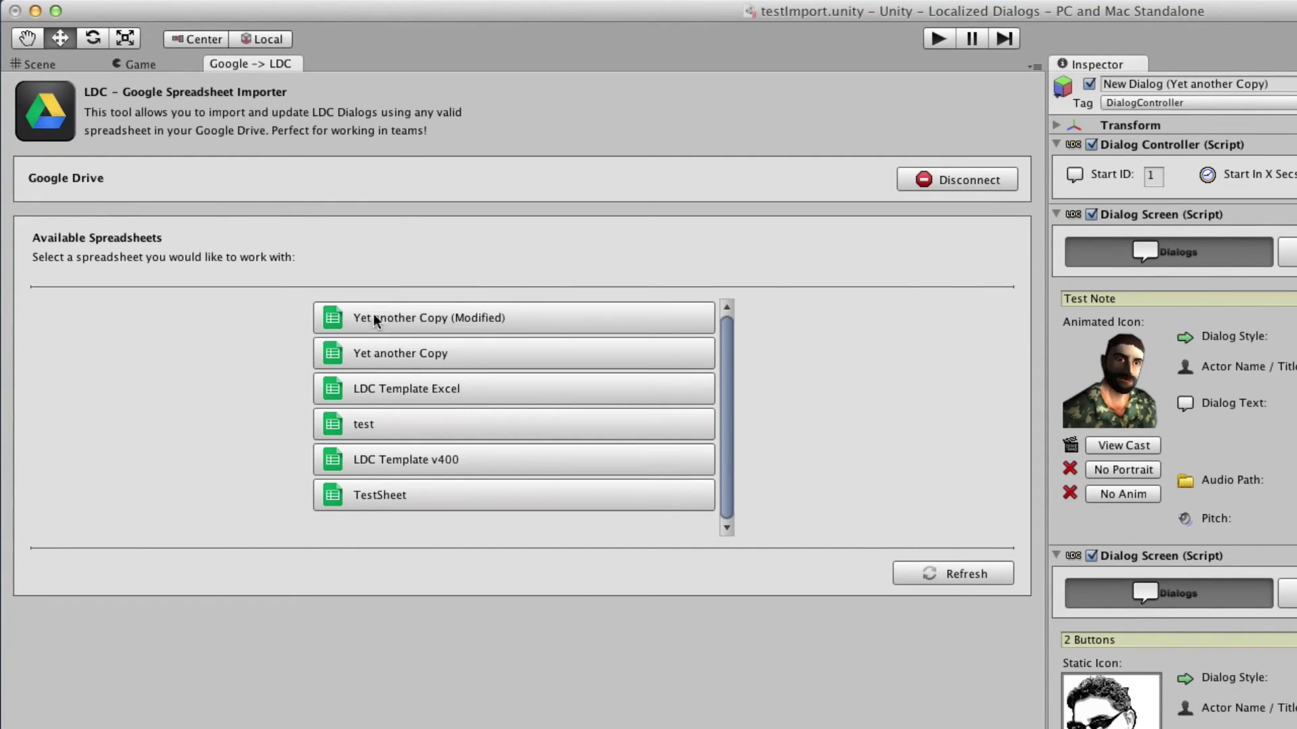
Choose the Yet another Copy (Modified) spreadsheet and set the import action to Update Dialog From Spreadsheet.
left_click(598, 322)
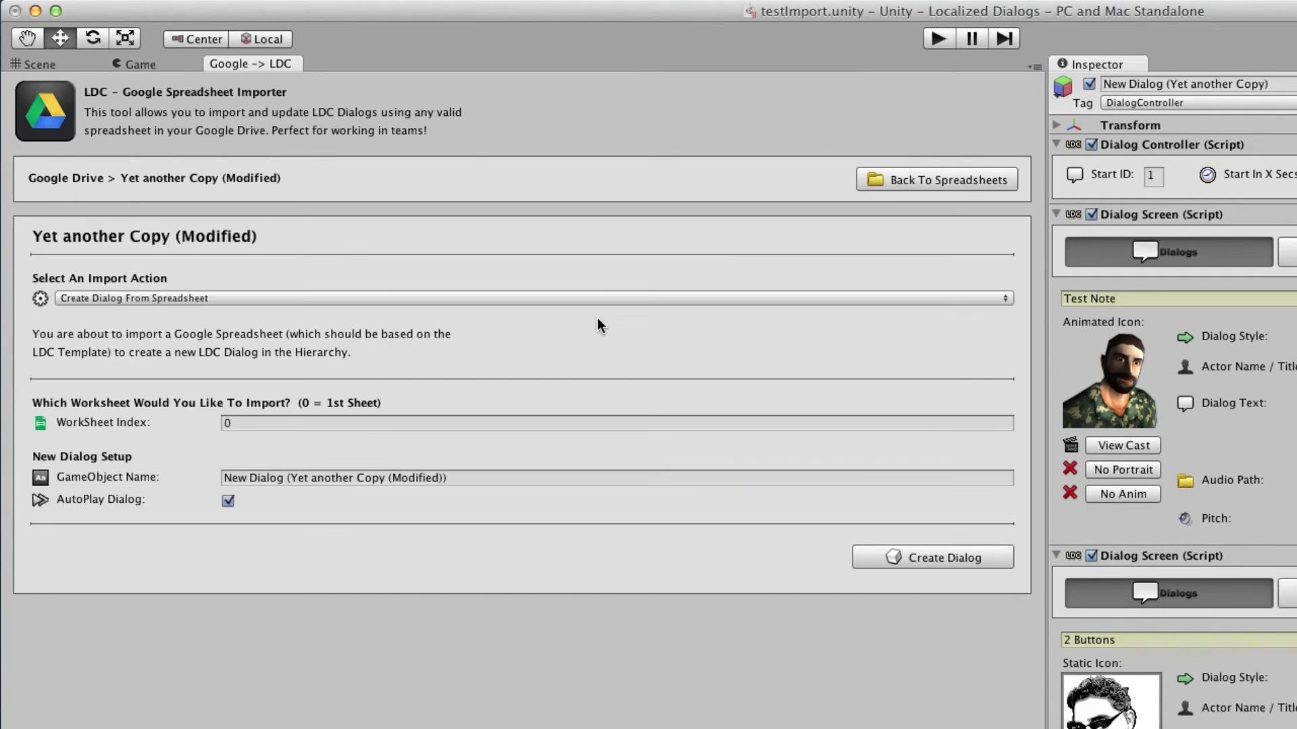
left_click(205, 298)
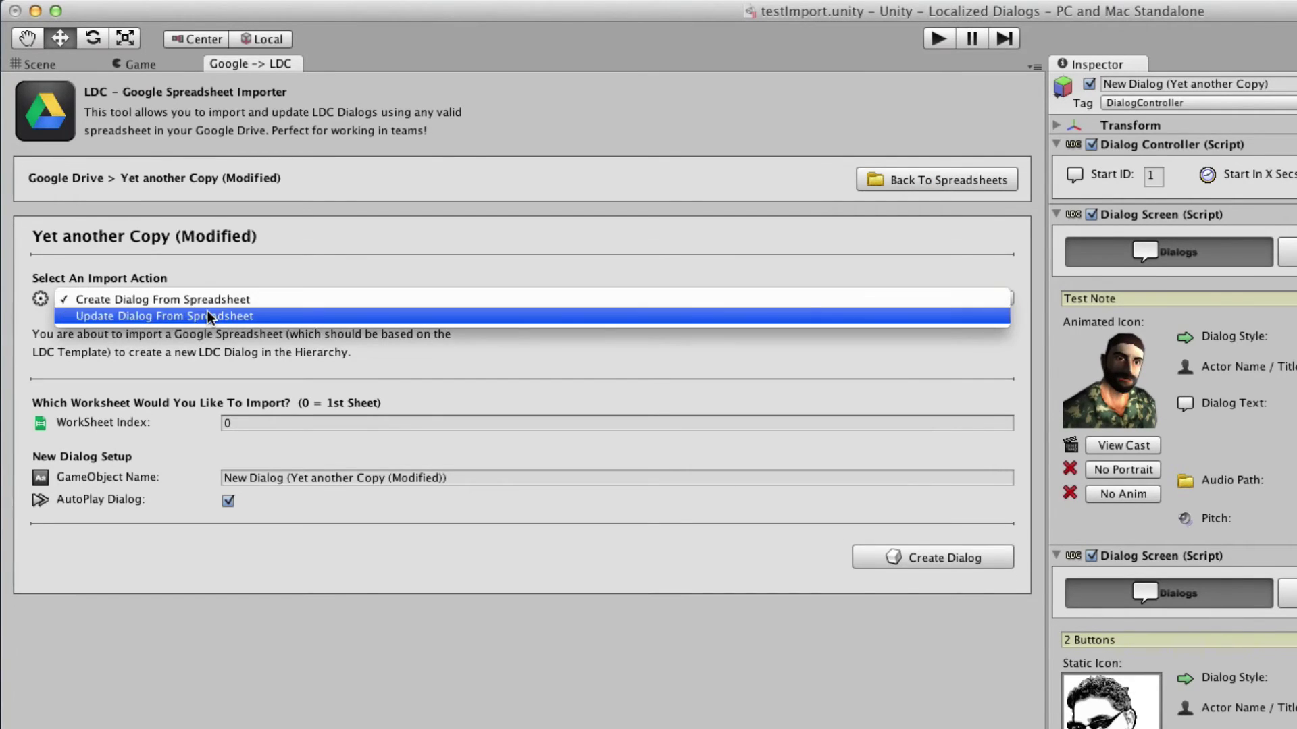
left_click(210, 316)
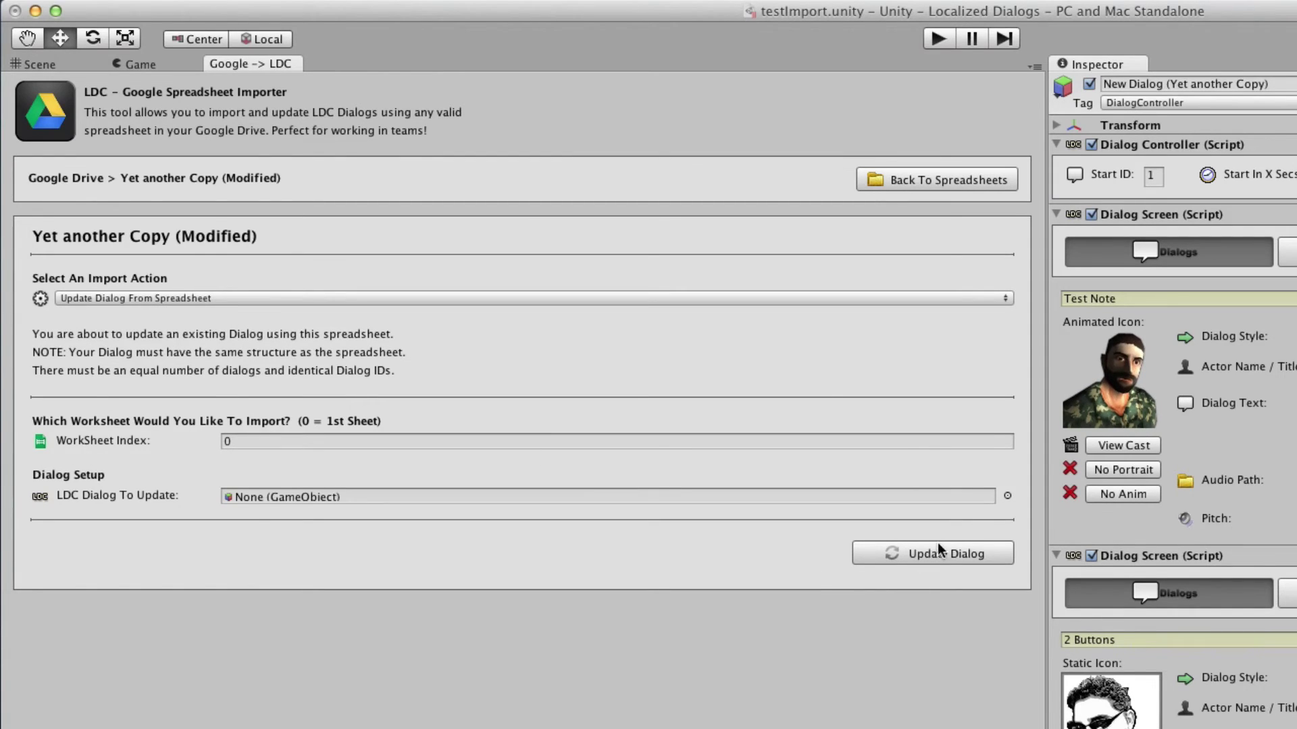
Try to update the dialog without assigning an LDC dialog to update, and dismiss the alert.
left_click(928, 561)
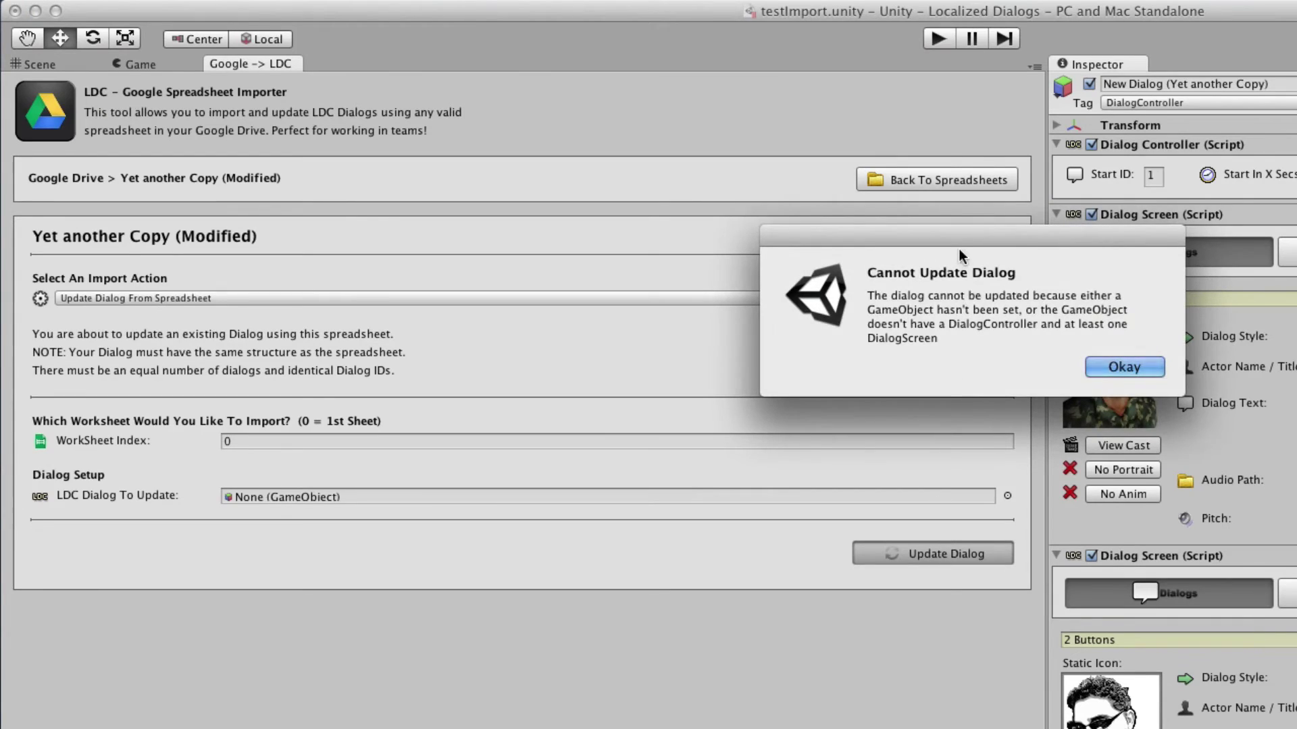
left_click_drag(908, 240, 736, 239)
left_click(906, 356)
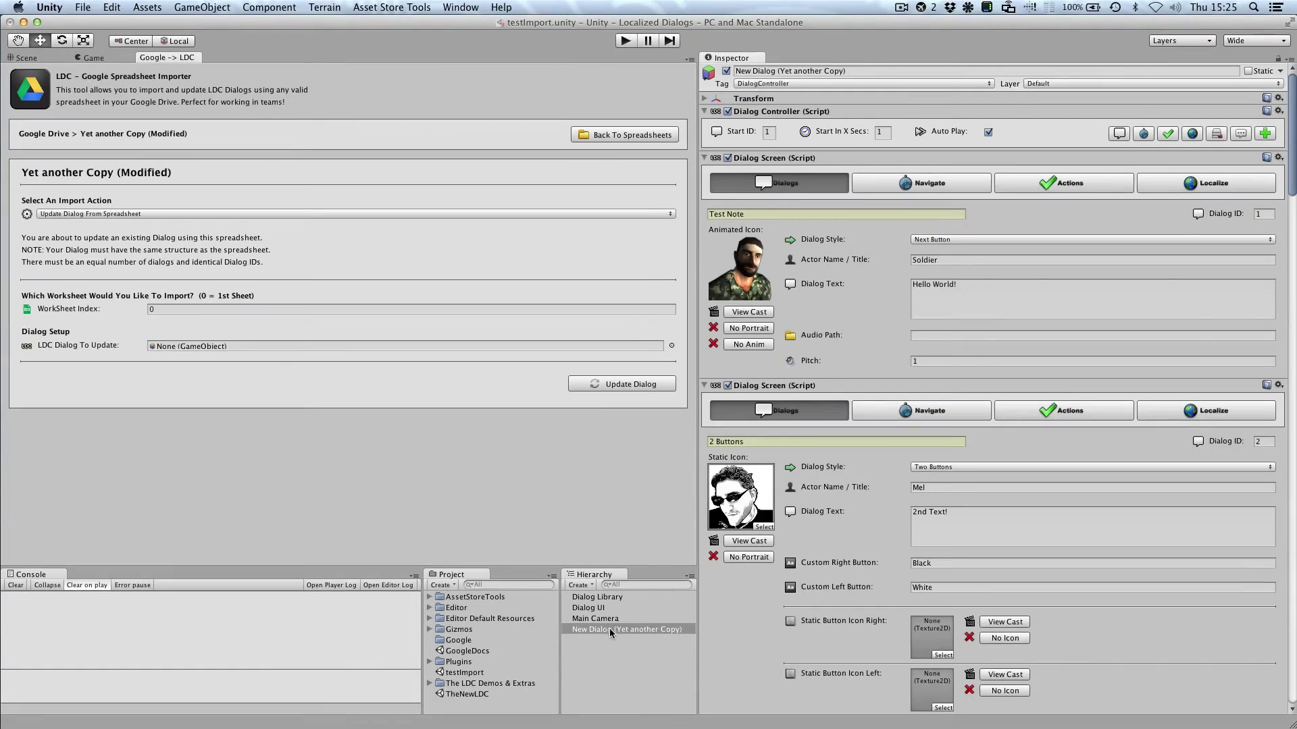
Assign New Dialog (Yet another Copy) as the LDC dialog to update and run the update, accepting the spreadsheet mismatch and overwrite.
left_click_drag(609, 628, 372, 345)
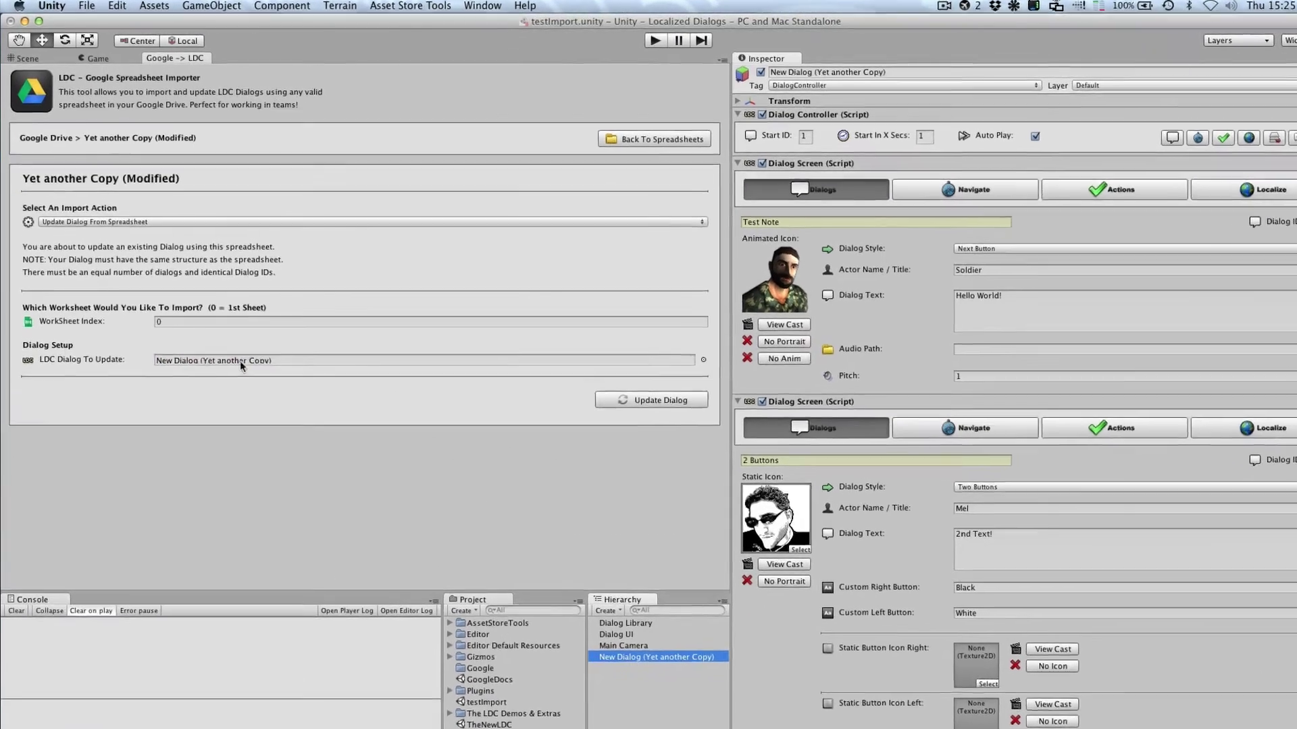
left_click(651, 400)
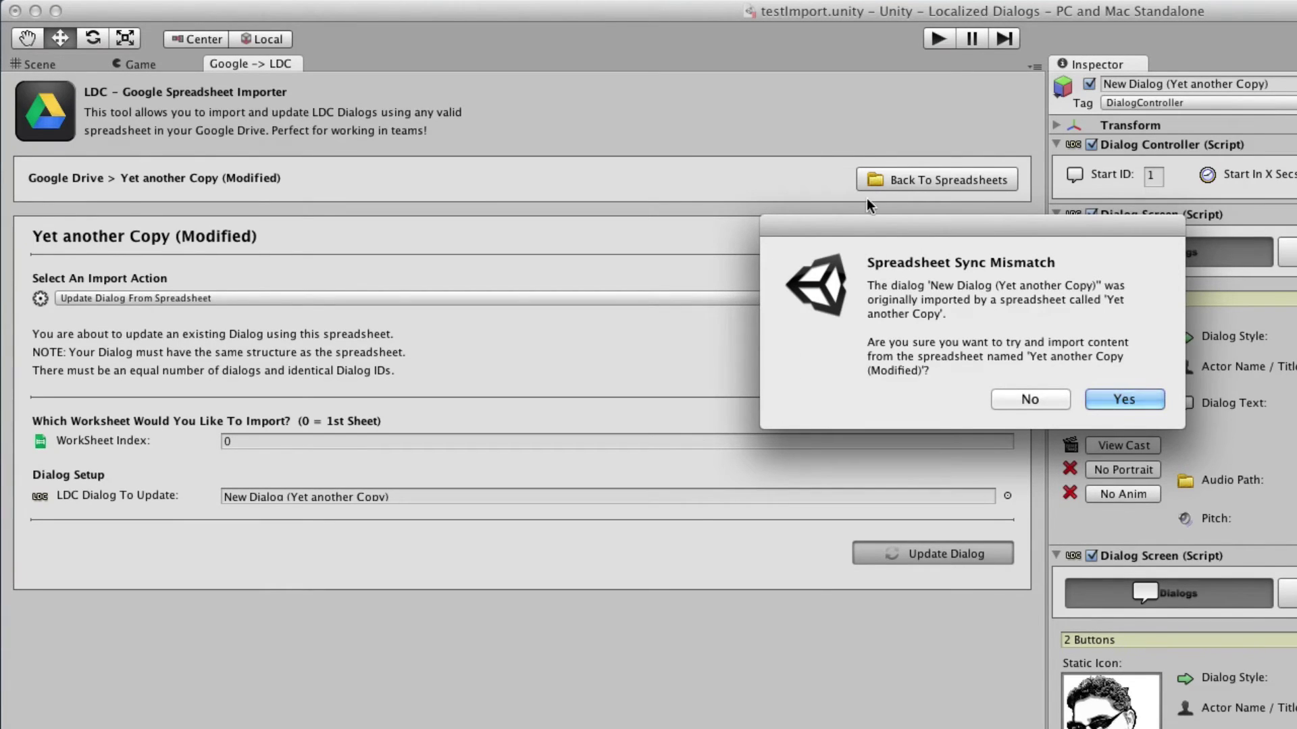
left_click_drag(820, 237, 596, 338)
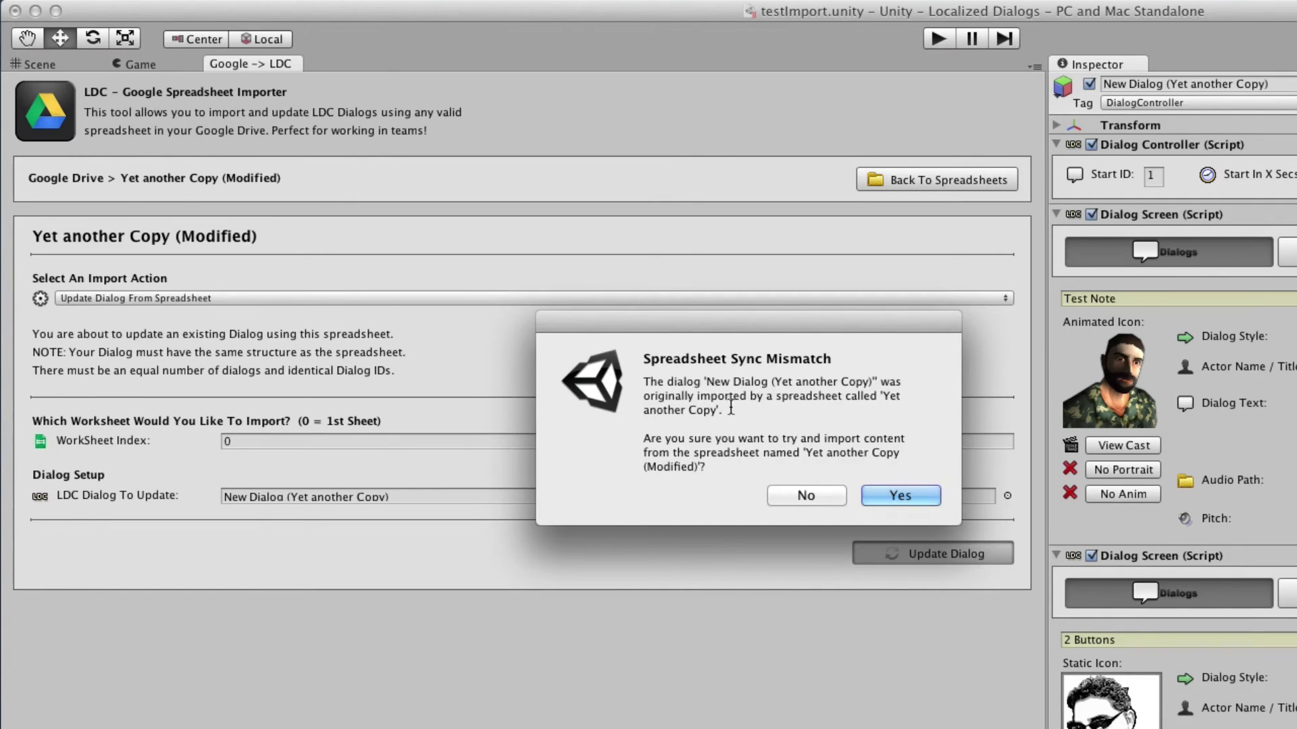
double_click(794, 397)
left_click(782, 414)
left_click_drag(749, 453, 802, 452)
double_click(670, 466)
left_click(818, 408)
left_click_drag(746, 328, 798, 245)
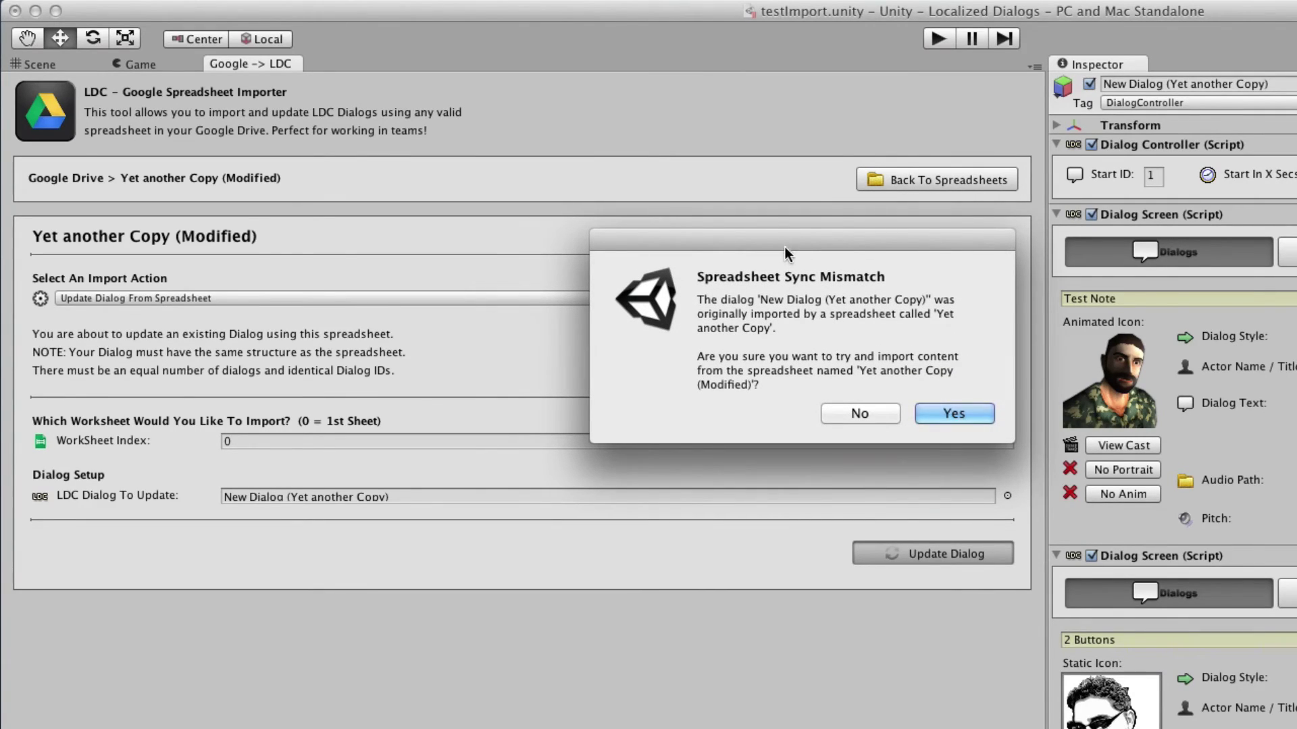
left_click(938, 411)
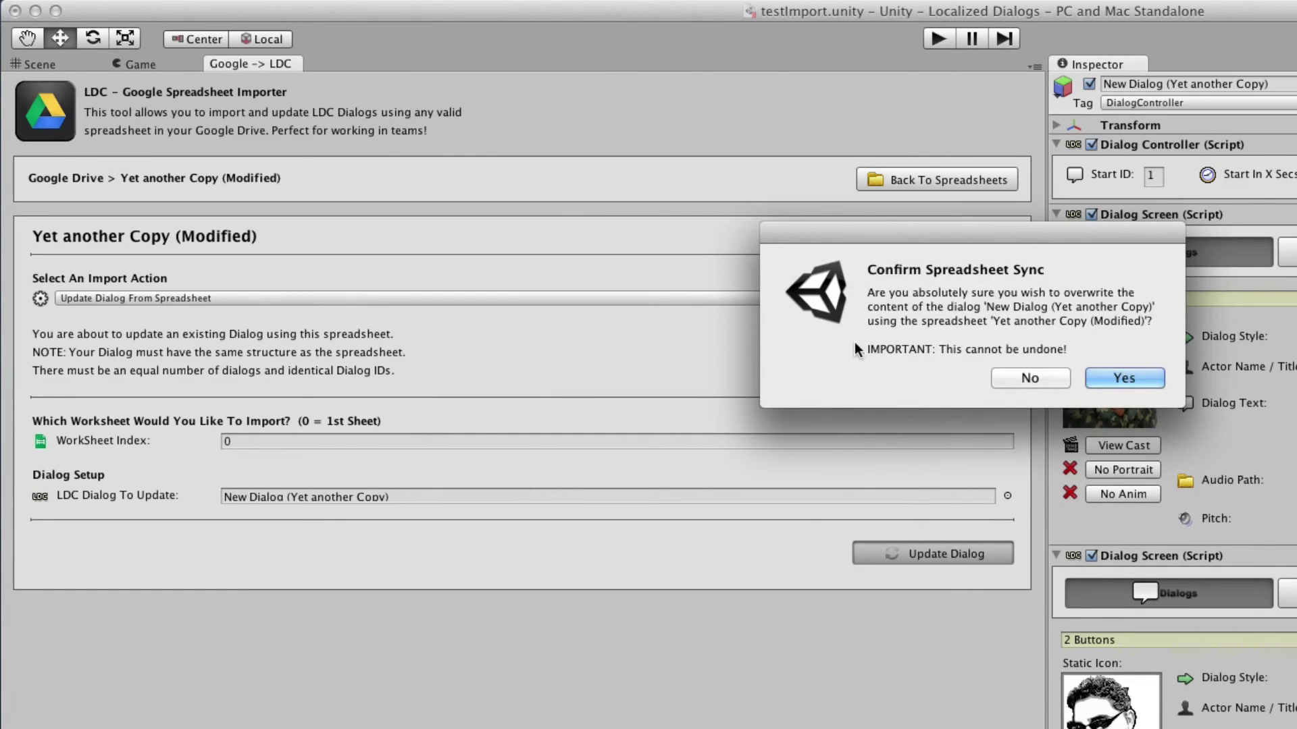
left_click(1117, 373)
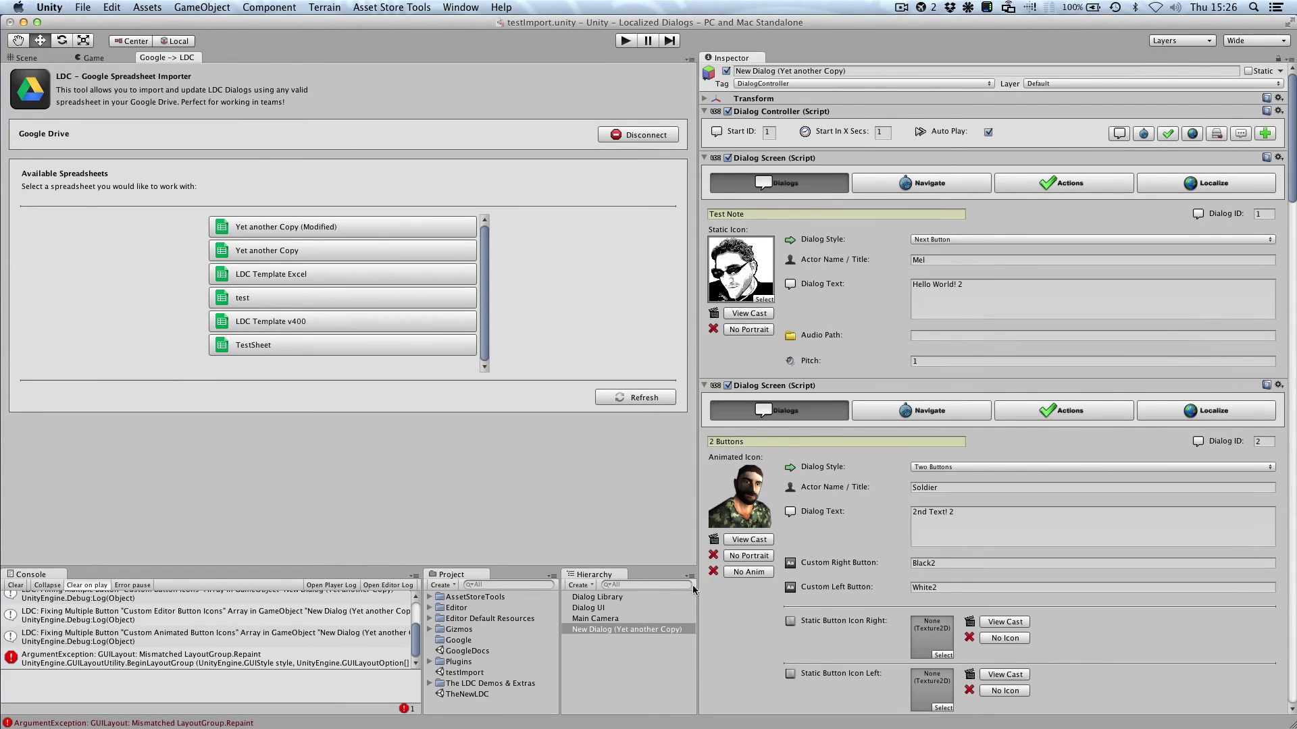
Examine the updated actors, dialog texts and button labels of the first four dialog screens.
left_click(999, 289)
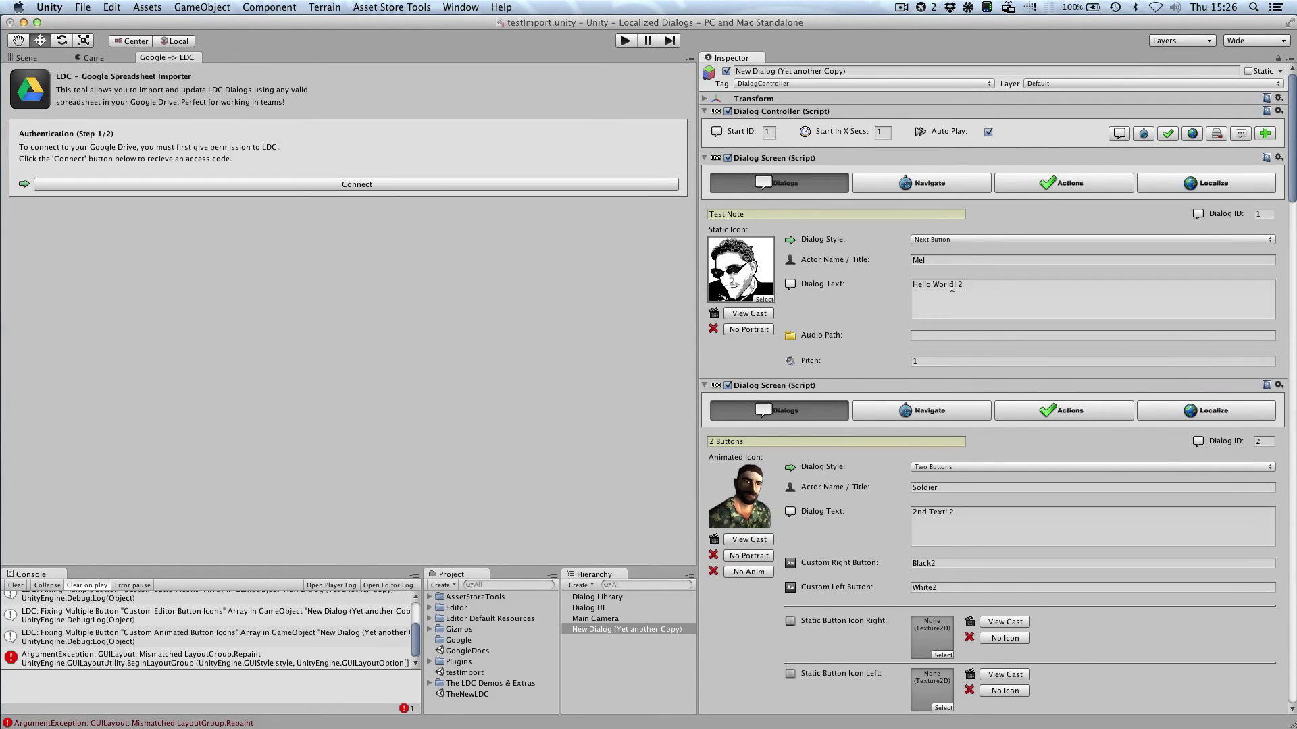
left_click(998, 540)
scroll(950, 489, "down", 4)
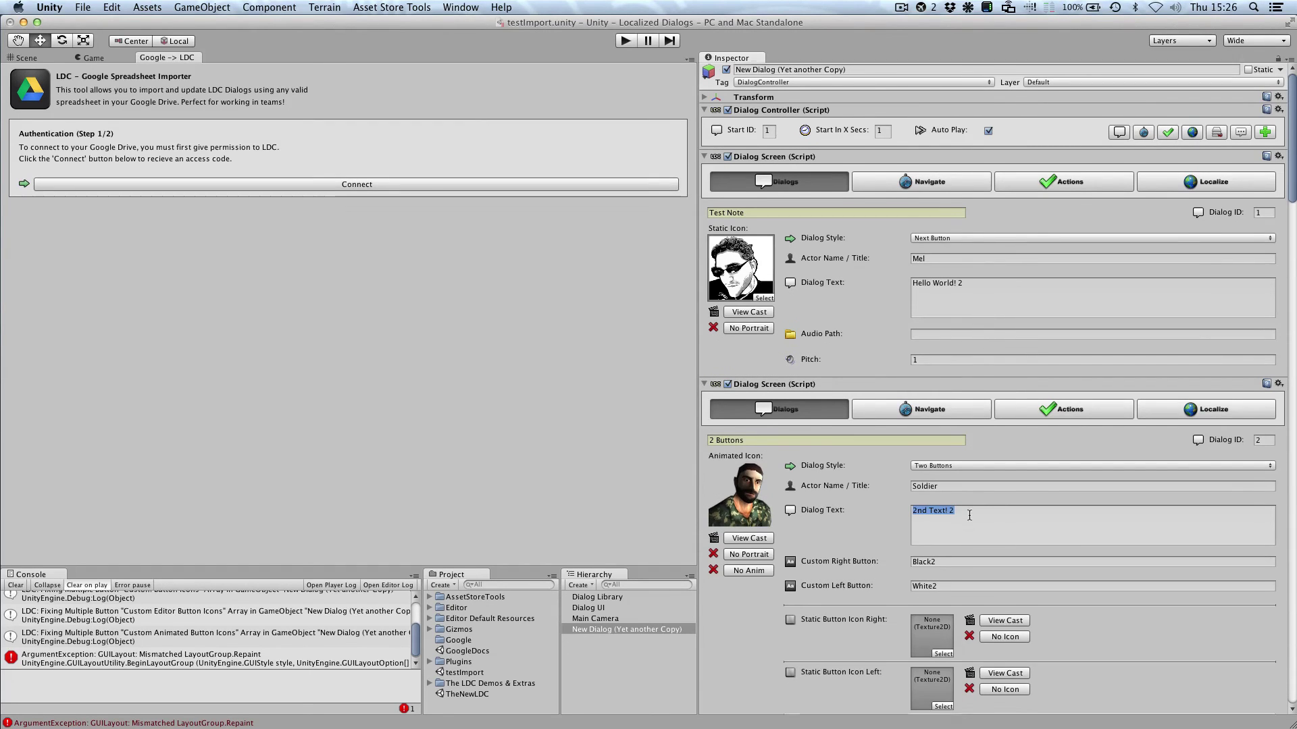
scroll(872, 461, "down", 20)
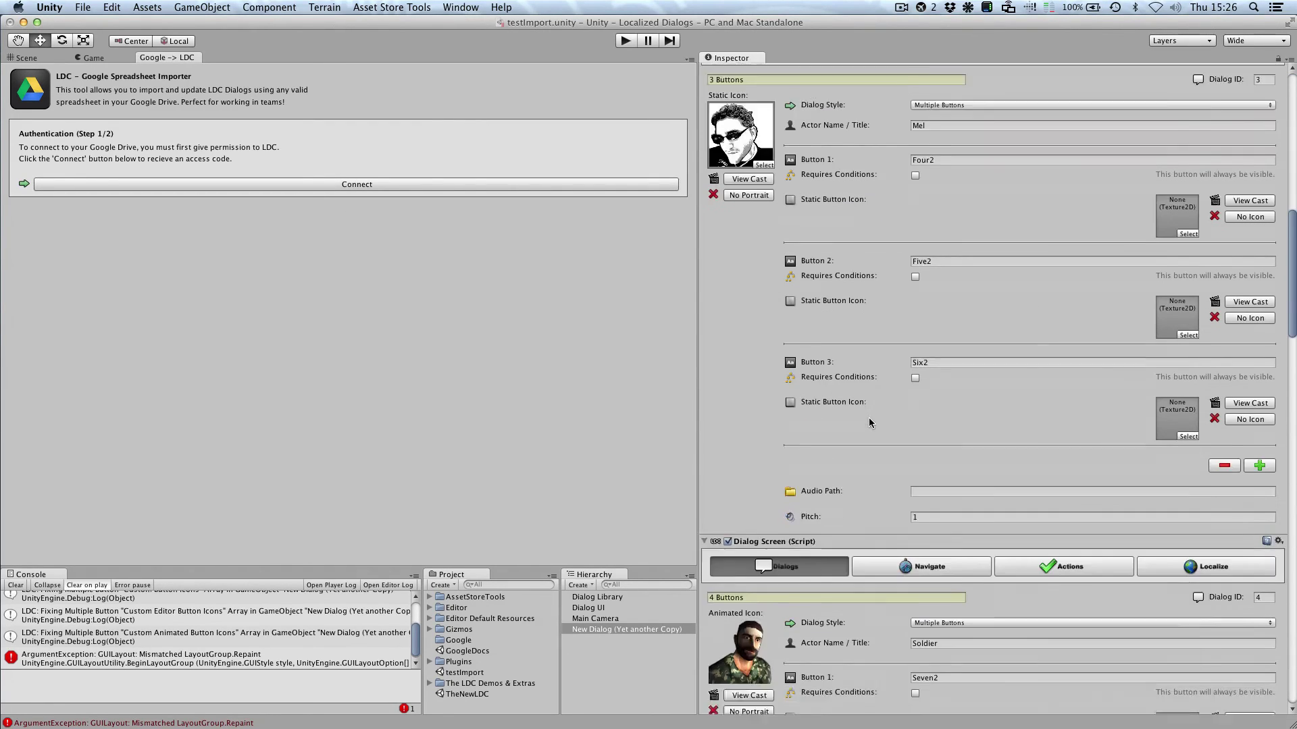
scroll(869, 423, "down", 4)
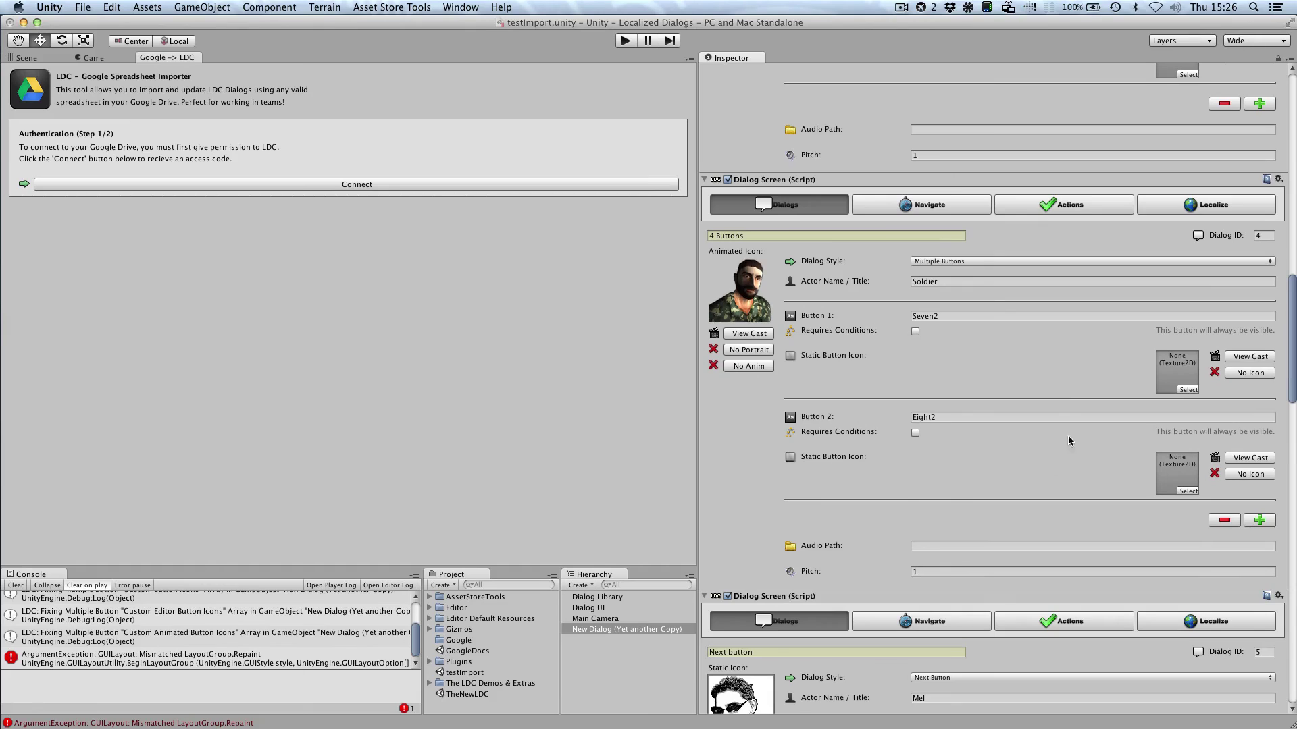
left_click(737, 233)
left_click(941, 314)
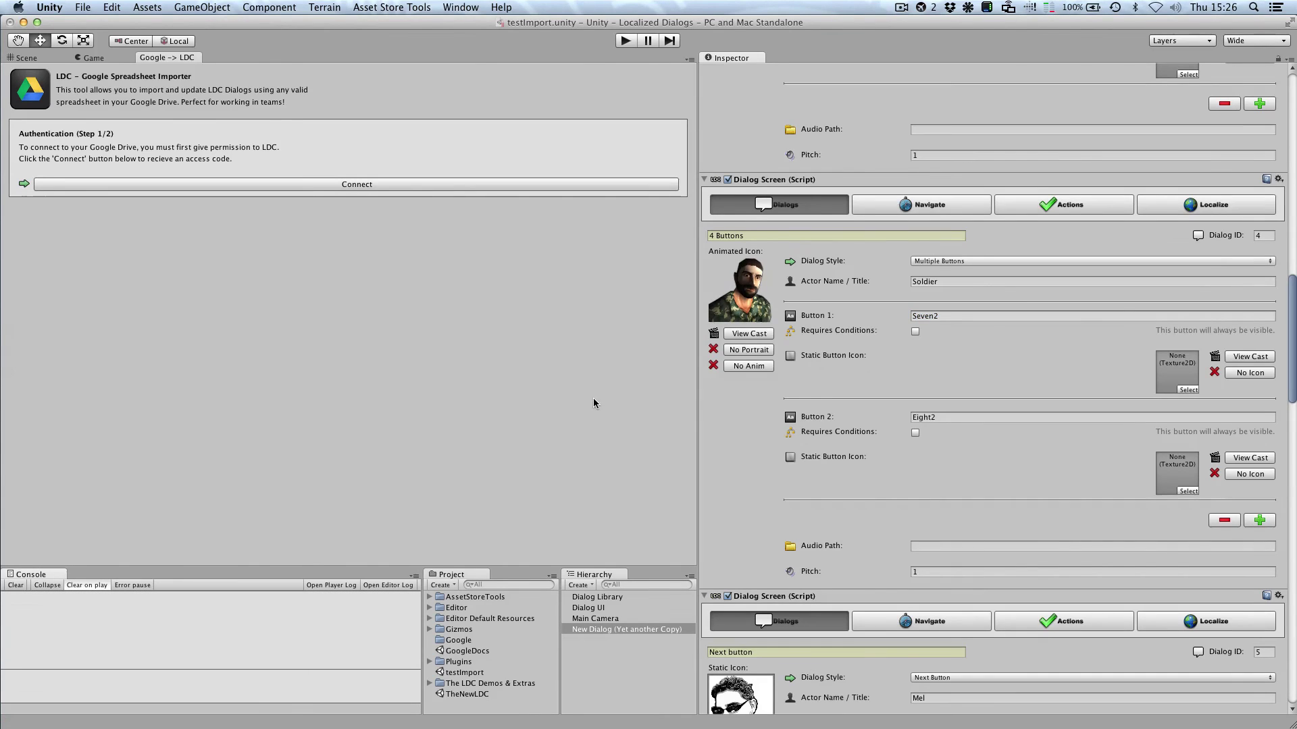
Look through the rest of the updated dialog, including the Yes Or No and Data Entry screens, and return to the first screen.
scroll(963, 397, "up", 10)
scroll(964, 398, "up", 5)
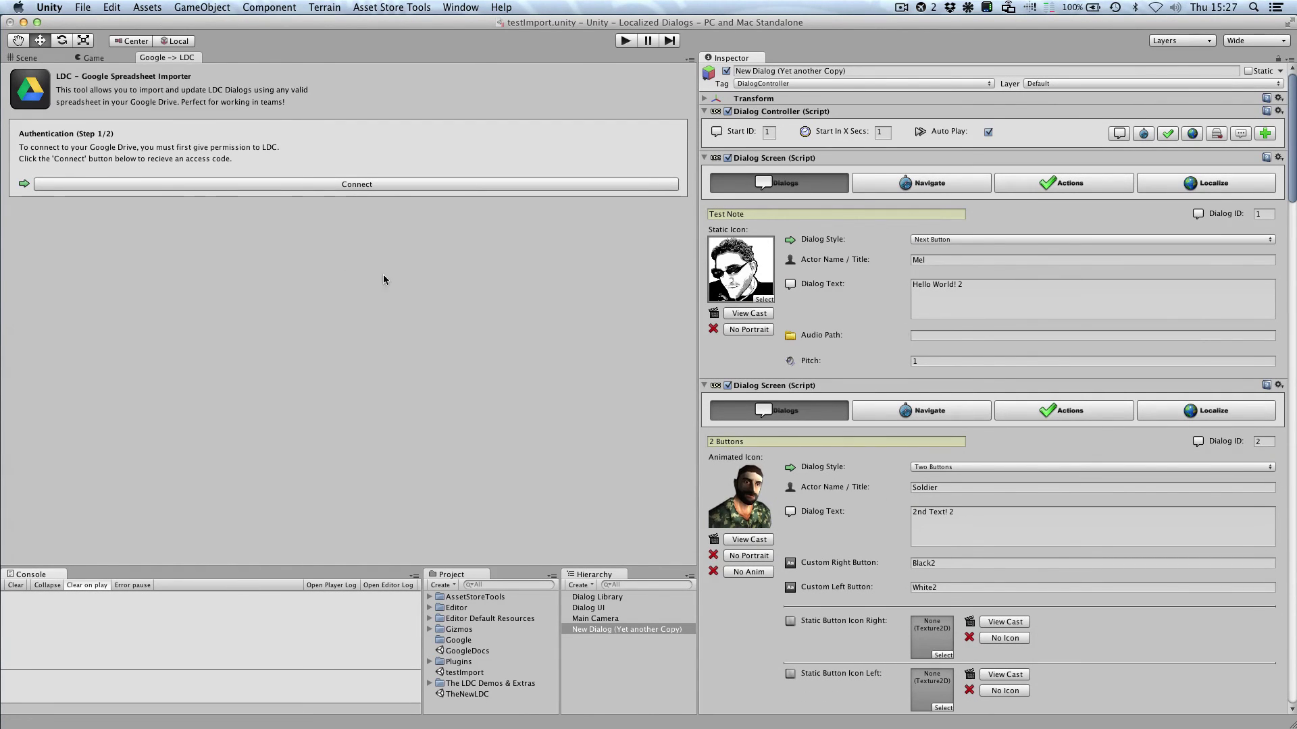
scroll(937, 380, "down", 15)
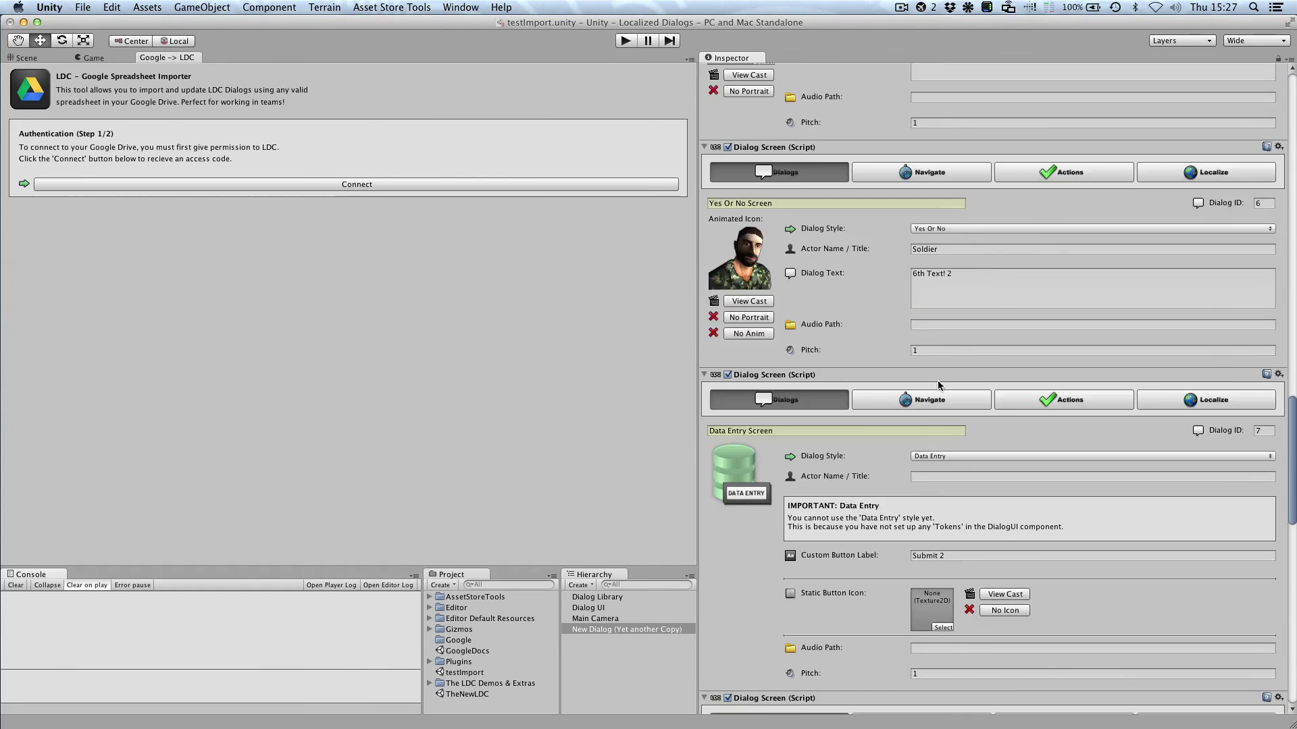
scroll(875, 439, "up", 15)
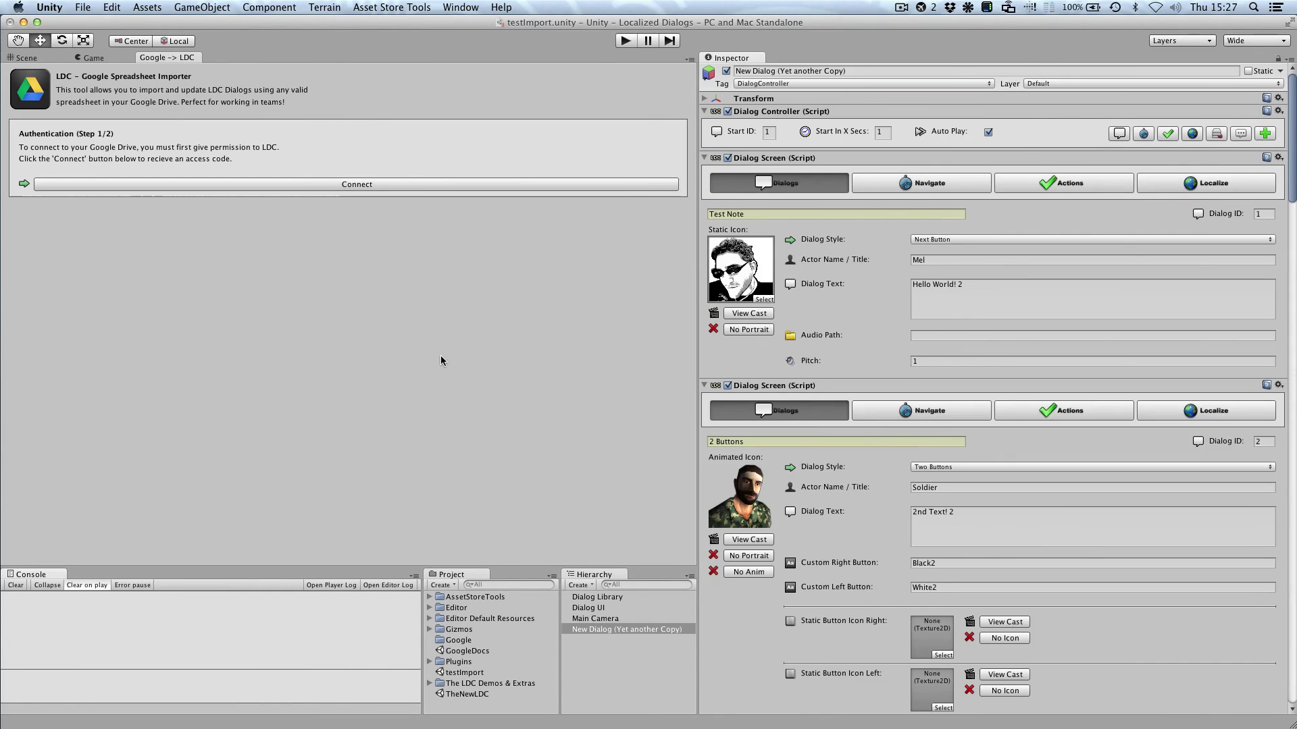